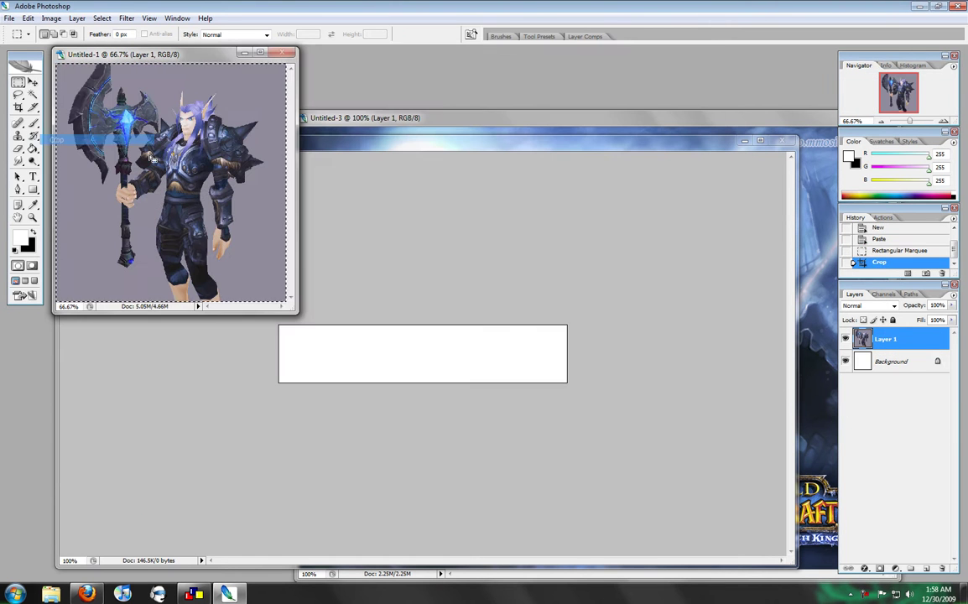
Magic Wand-select the grey backdrop around the elf and delete it
left_click(33, 94)
left_click(68, 173)
key("Delete")
left_click(251, 252)
key("Delete")
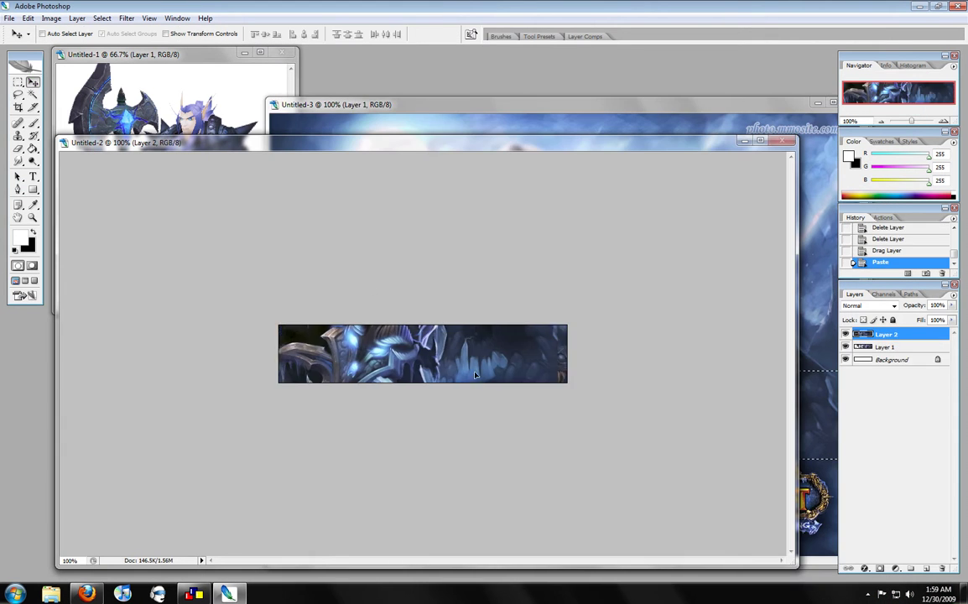
Move the icy background layer beneath the elf layer
left_click_drag(889, 338, 889, 351)
left_click(28, 17)
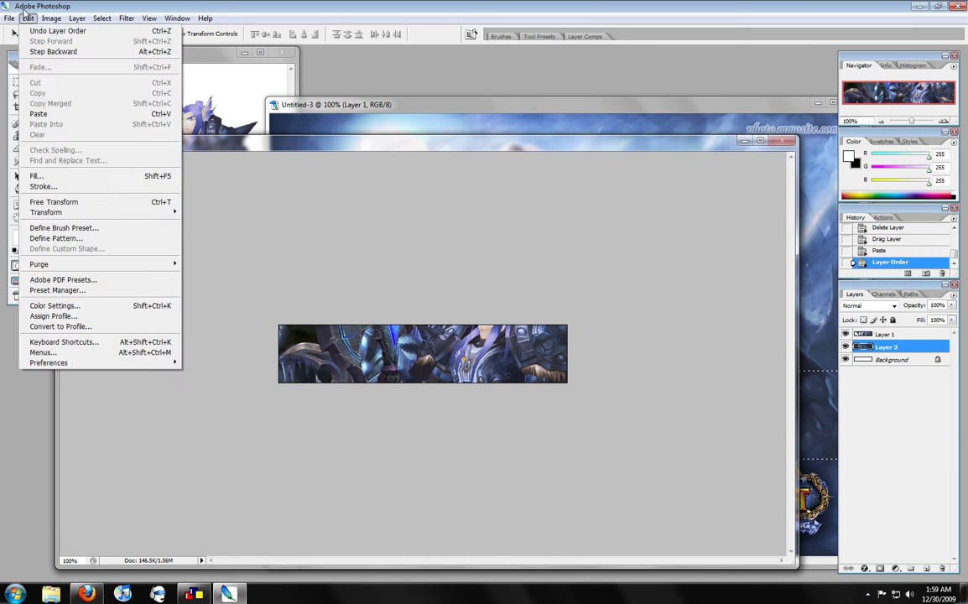
left_click(65, 146)
key("Return")
Scale the elf layer down to about 63.5%
left_click(51, 18)
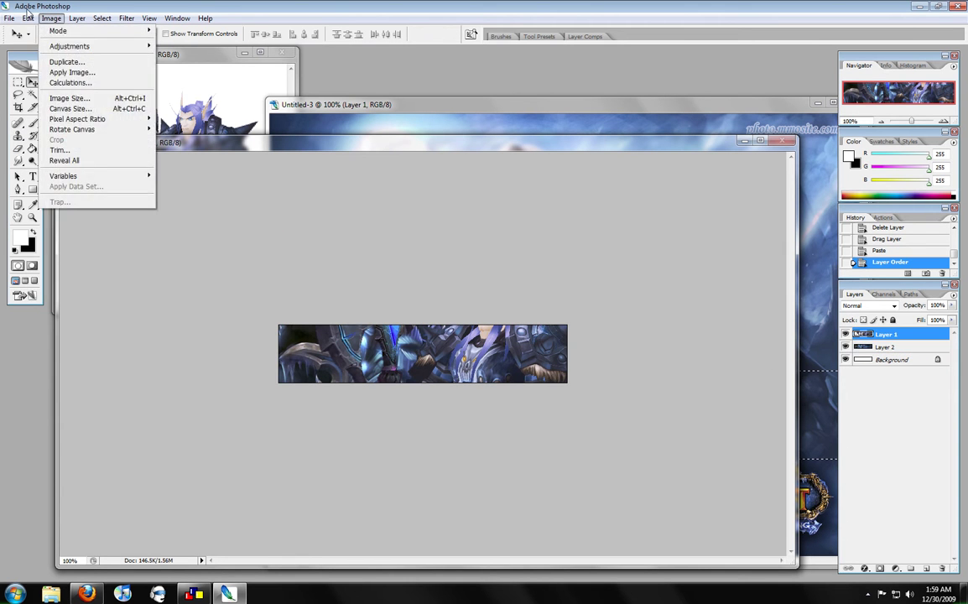
left_click(216, 223)
mouse_move(501, 323)
left_mouse_down()
mouse_move(584, 299)
mouse_move(530, 354)
mouse_move(554, 355)
left_mouse_up()
key("Return")
key("m")
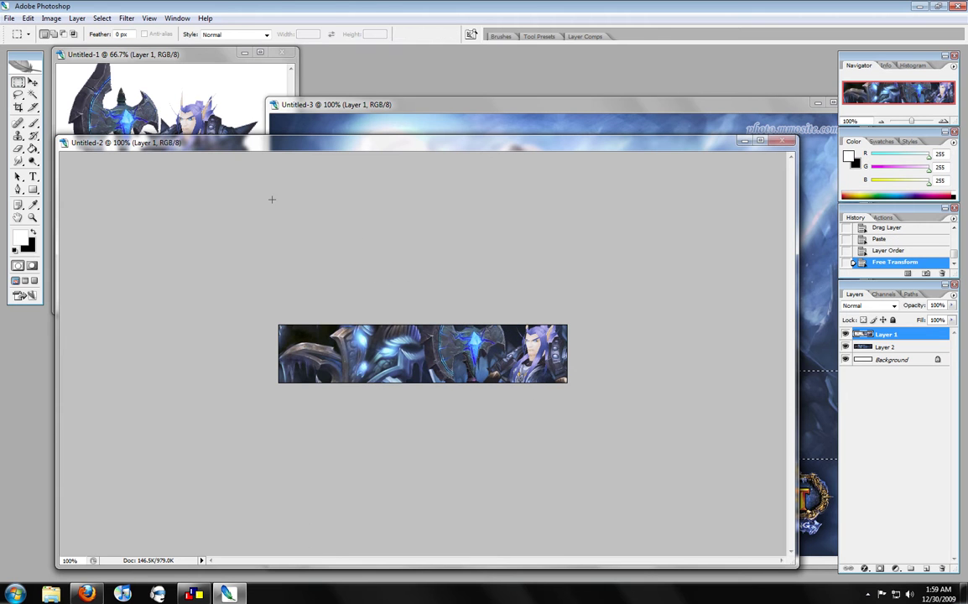
Add an Outer Glow layer style with Normal blending to the elf
left_click(76, 18)
left_click(345, 120)
left_click(663, 85)
left_click(873, 77)
left_click(729, 45)
left_click(638, 44)
left_click(698, 171)
left_click(847, 27)
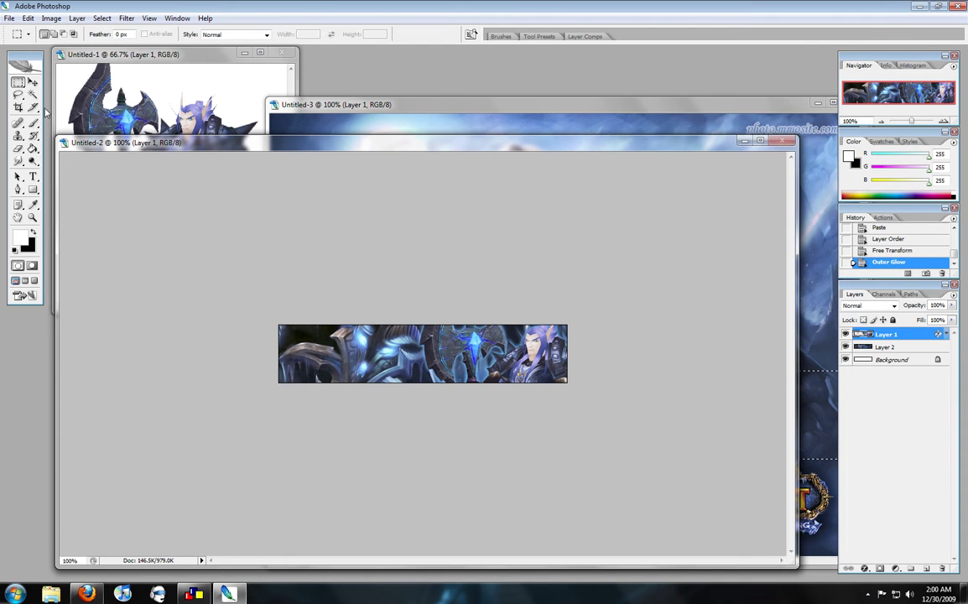
Smudge the banner's background artwork with a scattered brush
left_click_drag(24, 152, 67, 183)
left_click(78, 34)
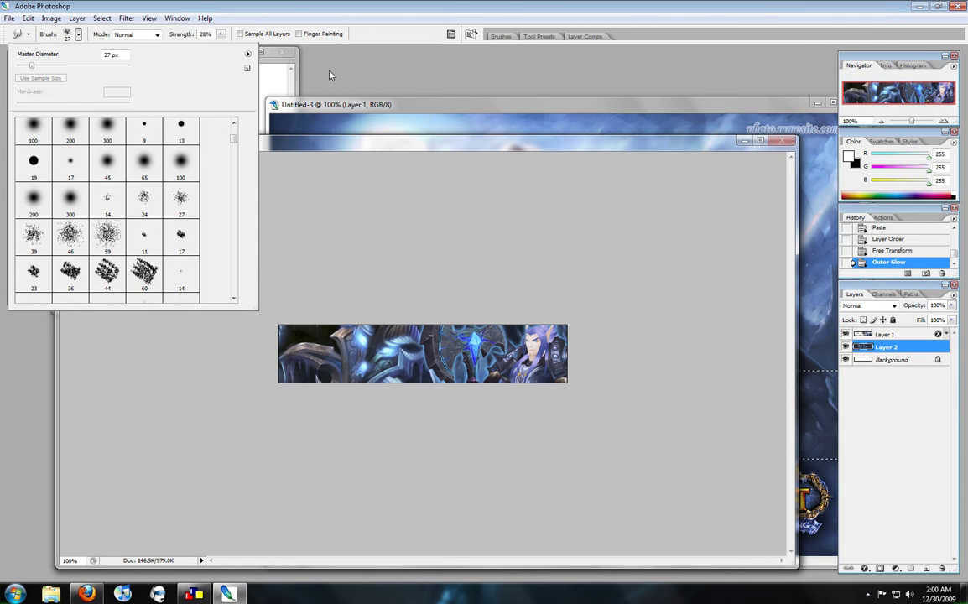
left_click(501, 36)
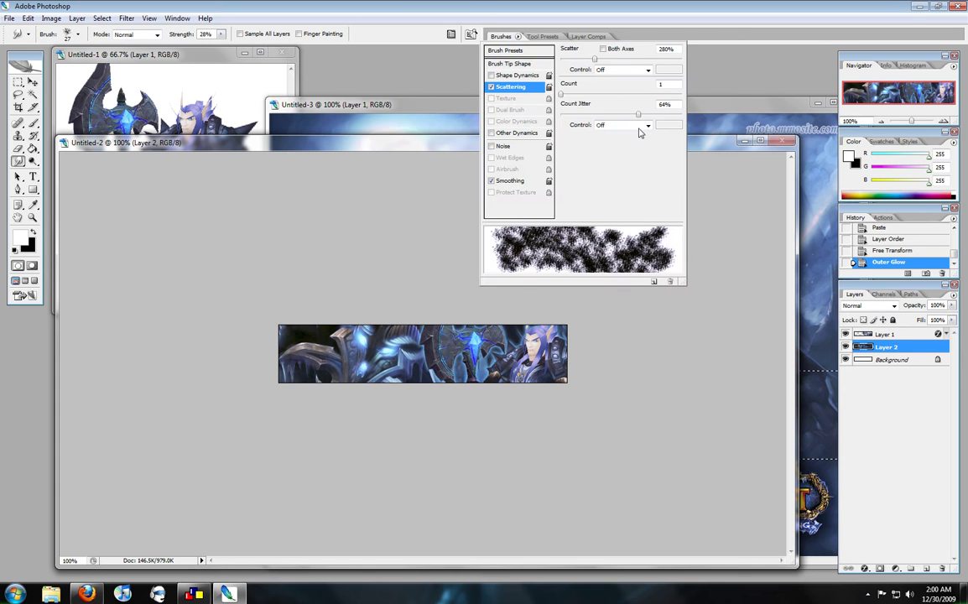
left_click(502, 37)
left_click_drag(286, 328, 433, 363)
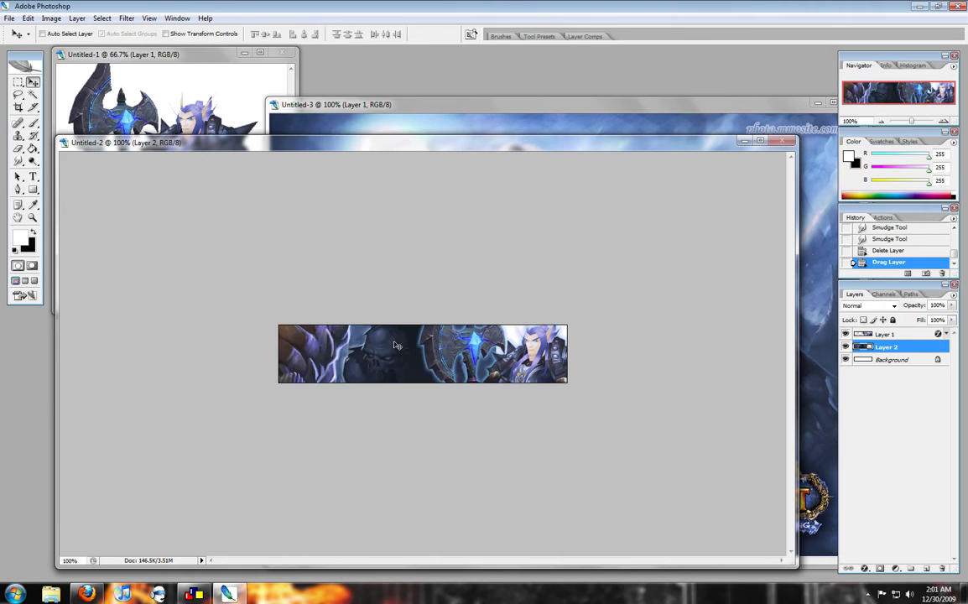
Resize and reposition the new background strip with a transform
left_click(52, 18)
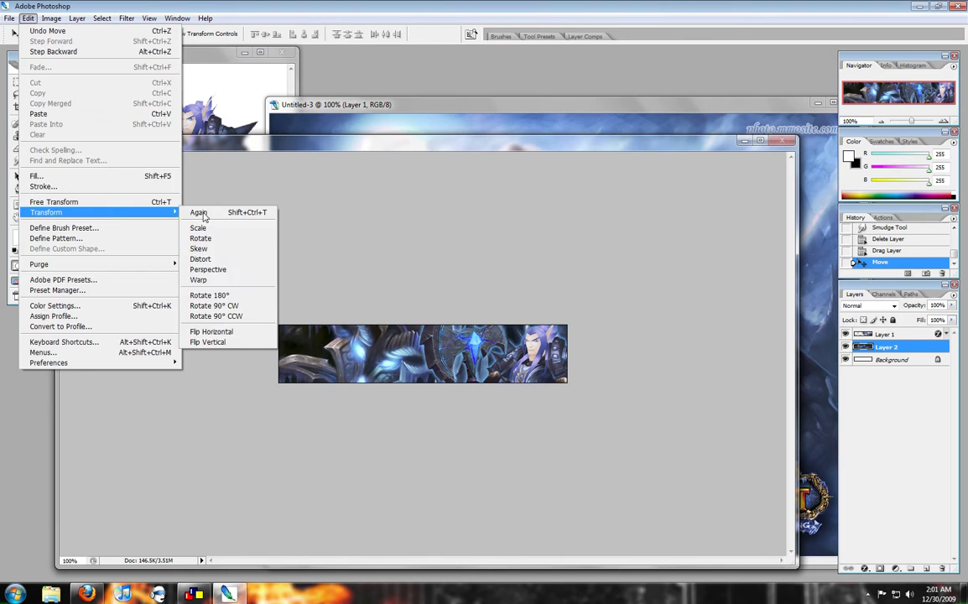
left_click(205, 225)
mouse_move(444, 384)
left_mouse_down()
mouse_move(469, 403)
mouse_move(489, 365)
left_mouse_up()
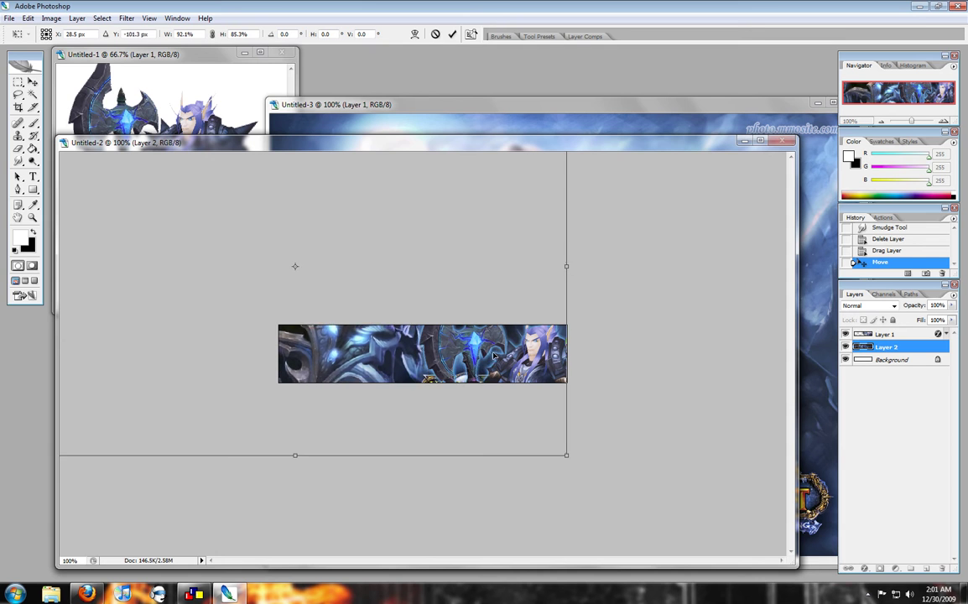
key("m")
key("Return")
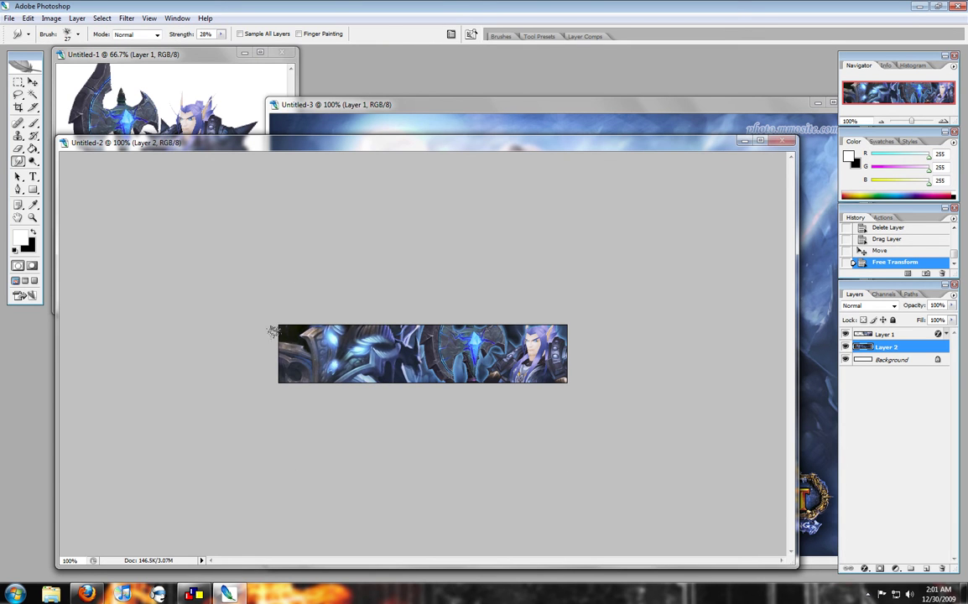
Smudge the banner's centre and choose the 1203 px map brush
left_click_drag(403, 313, 491, 325)
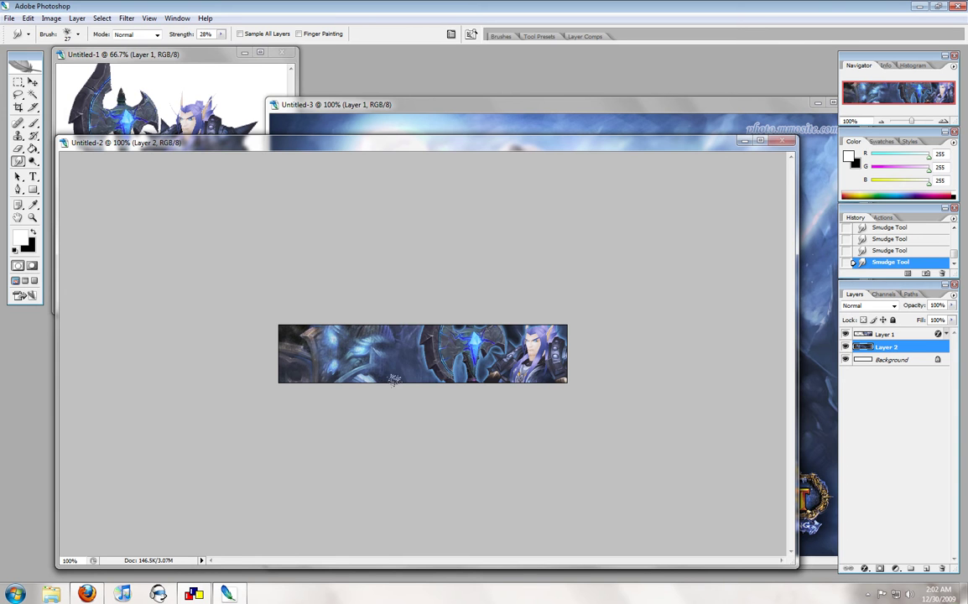
left_click(78, 35)
scroll(108, 265, "down", 2)
scroll(109, 265, "down", 2)
scroll(109, 265, "down", 2)
scroll(108, 265, "down", 1)
left_click(144, 277)
Stamp the map brush onto a new Layer 3 set to Overlay blending
key("ctrl+shift+alt+n")
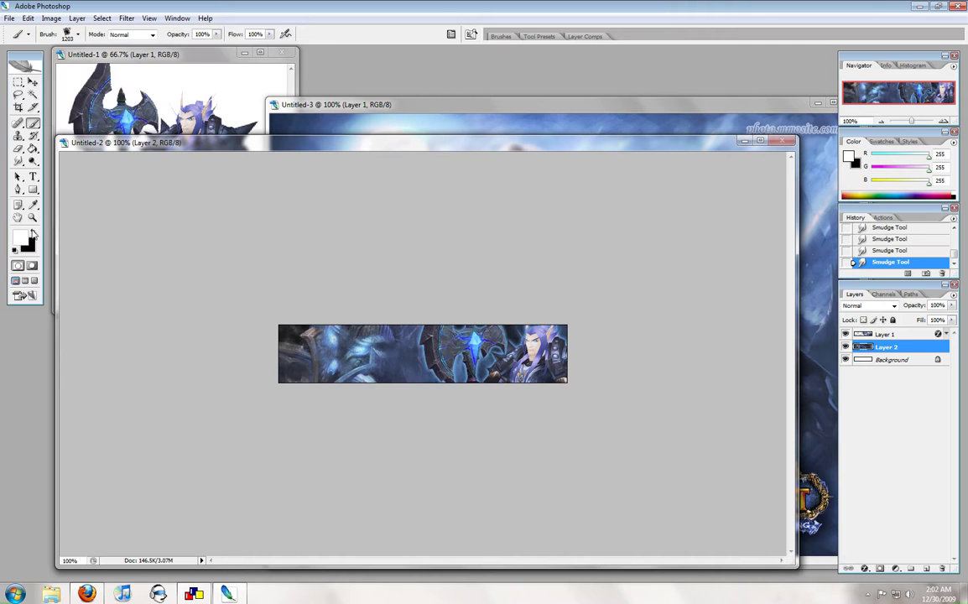
left_click(353, 352)
left_click(868, 305)
left_click(885, 359)
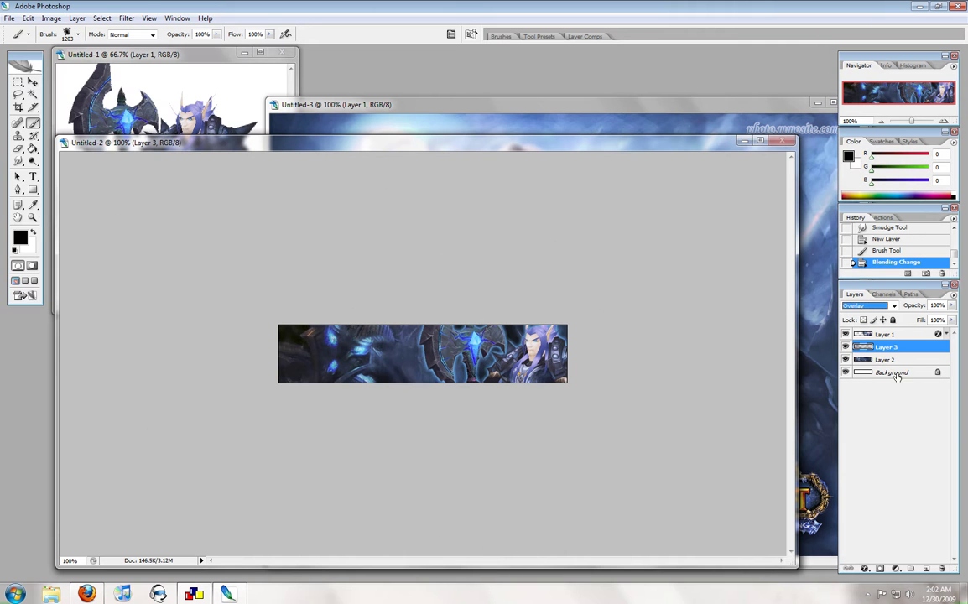
left_click(78, 35)
left_click(17, 149)
left_click(68, 35)
key("Return")
Erase part of the icy background with the large eraser, undoing a stray brush stamp
left_click(759, 141)
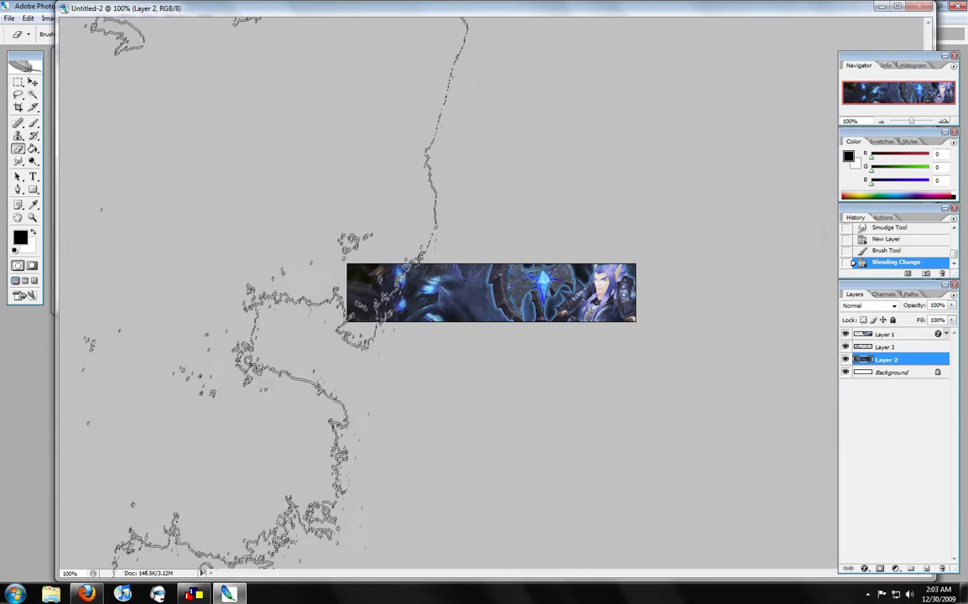
left_click(503, 310)
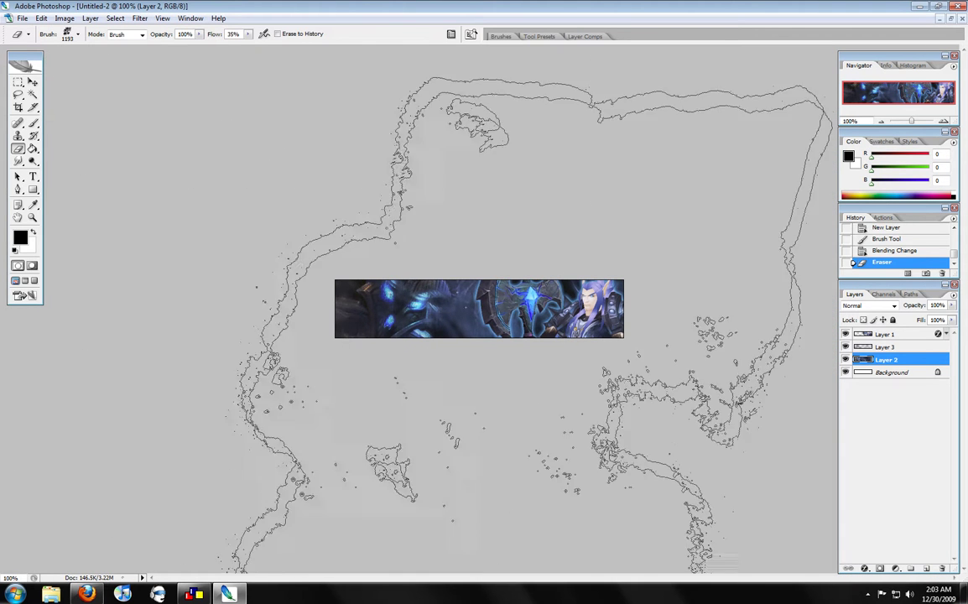
key("z")
left_click(266, 261, "alt")
key("b")
left_click(229, 443)
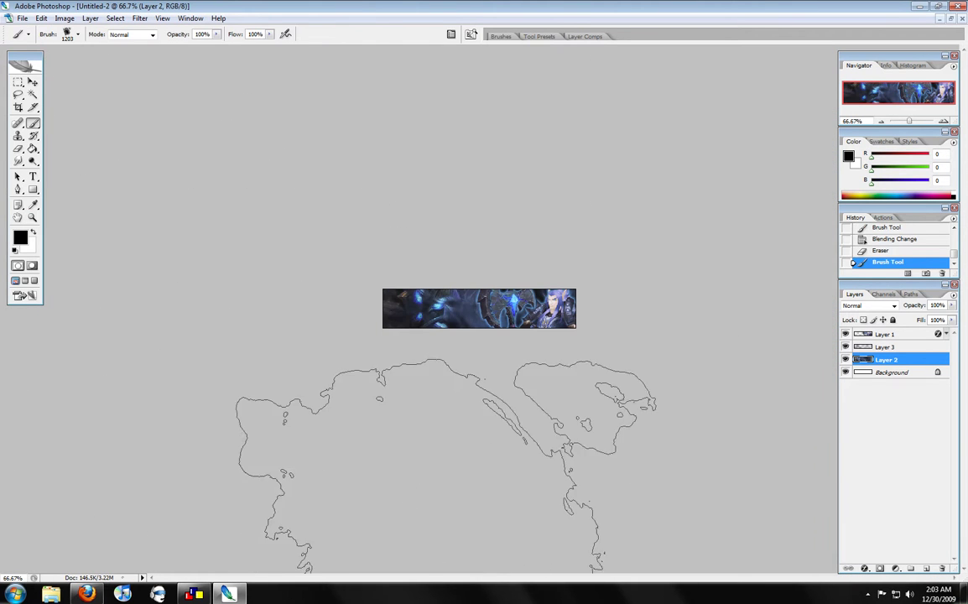
key("ctrl+z")
Smudge the left background, erase more of it, and return to 100% zoom
left_click(17, 161)
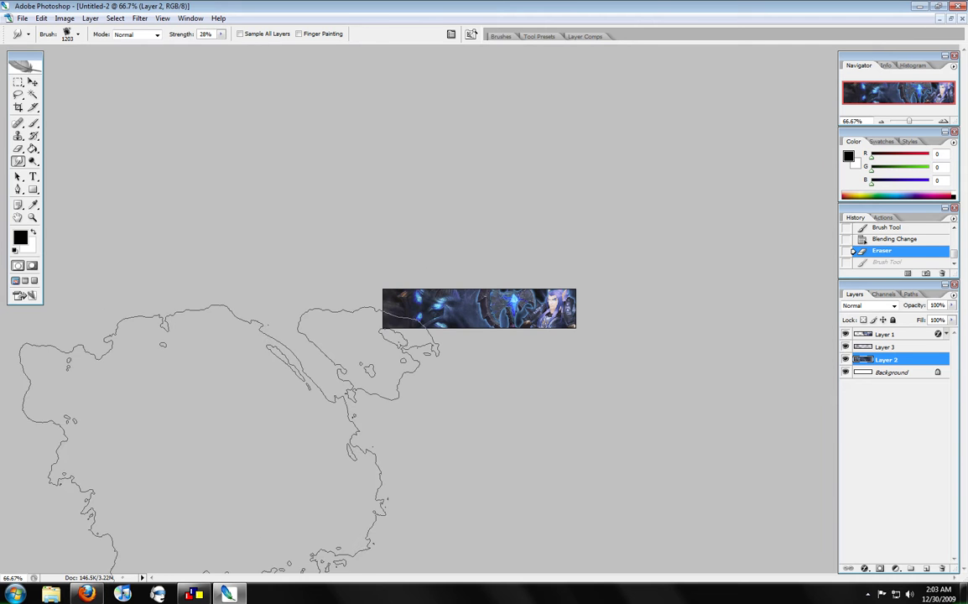
left_click_drag(293, 520, 168, 277)
key("e")
left_click(239, 436)
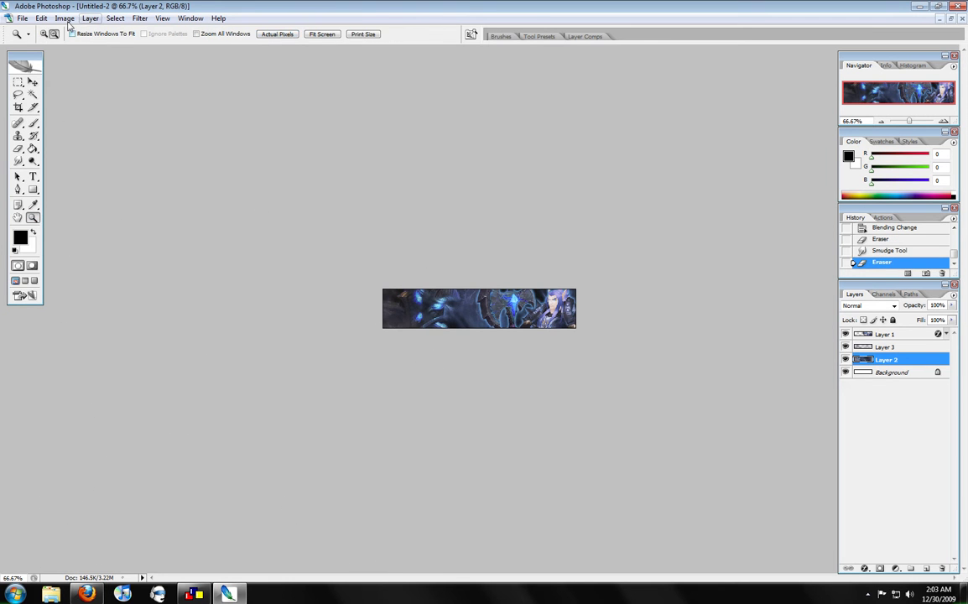
left_click(493, 210)
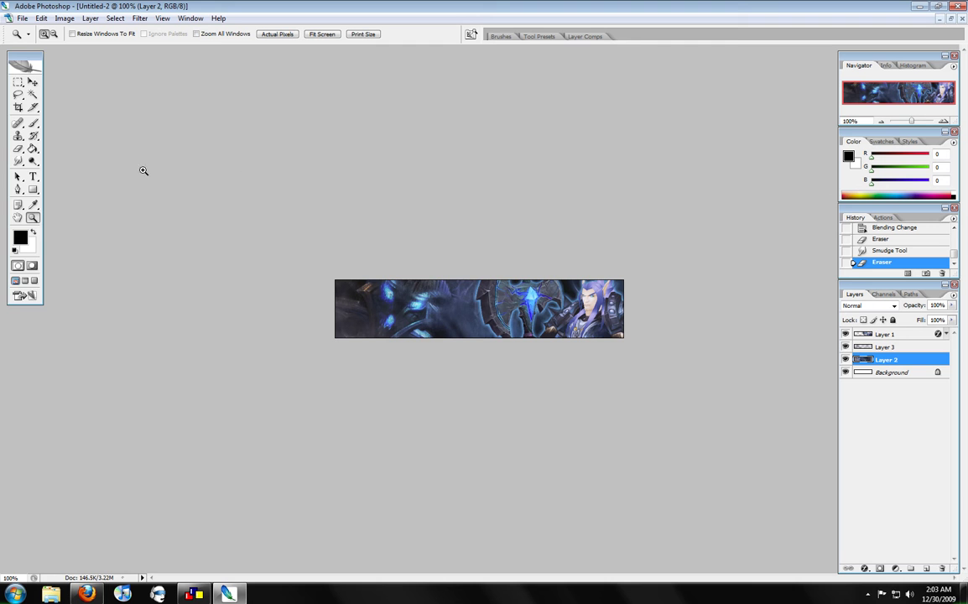
Choose the 1015 px lightning brush and muted blue colour R67 G115 B139
left_click(32, 123)
left_click(77, 34)
scroll(126, 193, "down", 1)
double_click(158, 119)
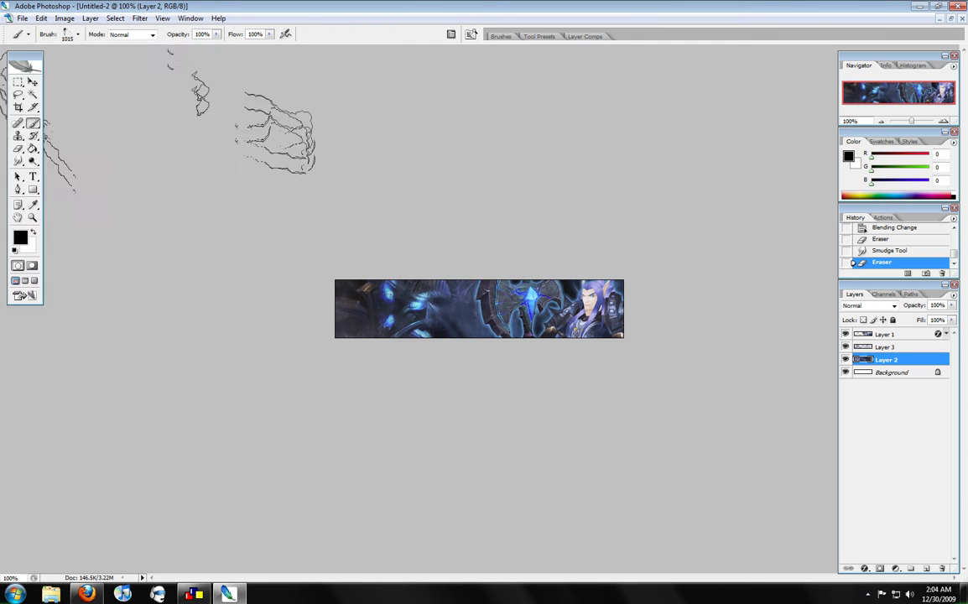
left_click(32, 124)
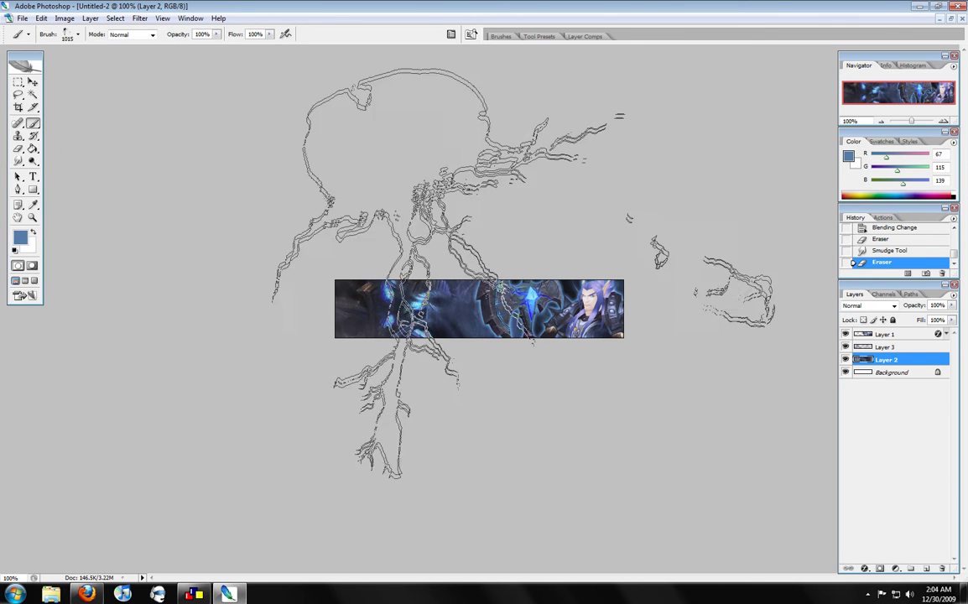
Stamp several blue lightning strikes across the banner on Layer 4 above Layer 3
left_click_drag(902, 346, 903, 340)
left_click(462, 419)
left_click(416, 201)
left_click(77, 35)
left_click(478, 308)
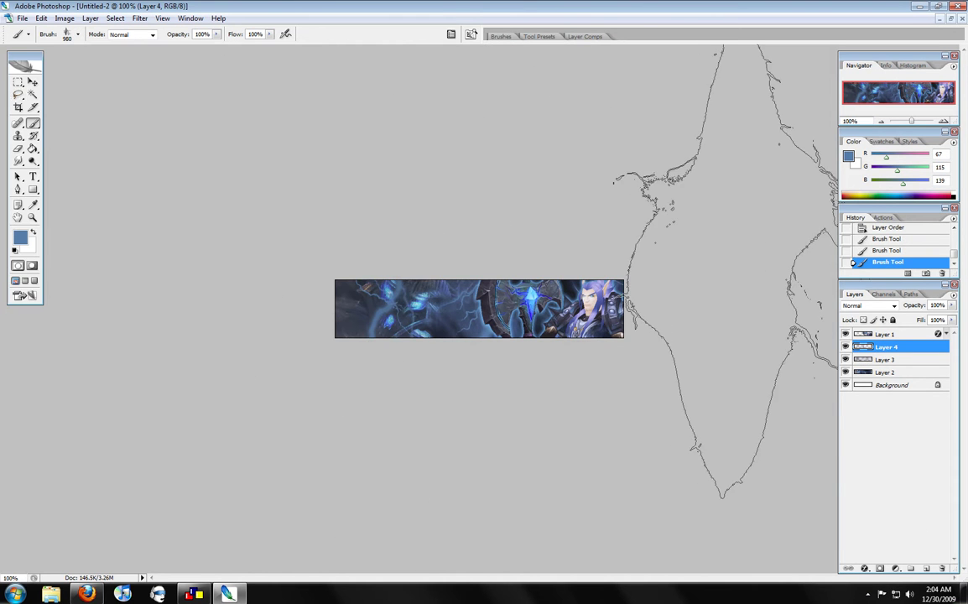
left_click(17, 149)
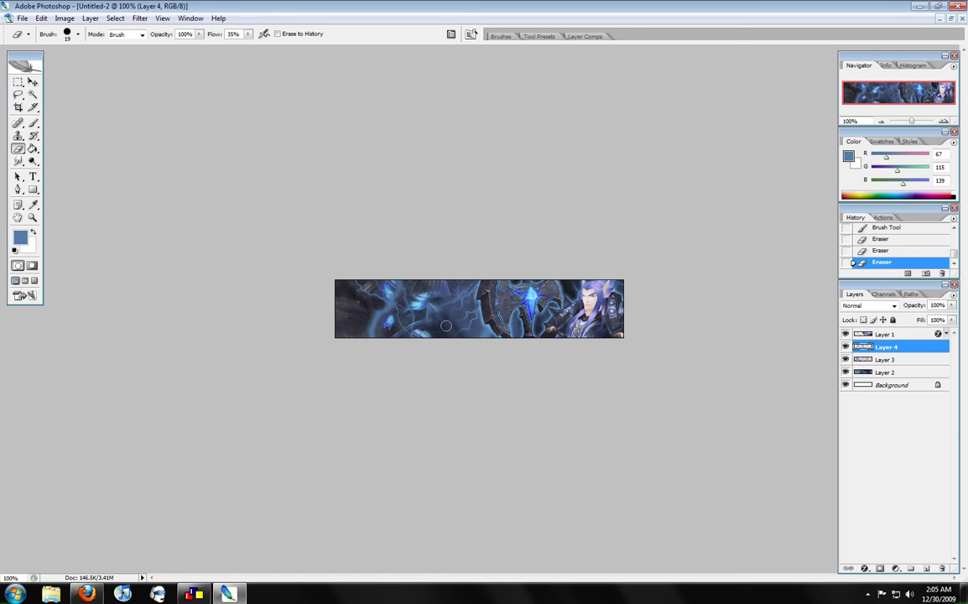
Restore the Layer 3/Layer 4 order and stamp a bolt with the 999 px brush
mouse_move(869, 360)
left_mouse_down()
mouse_move(870, 351)
mouse_move(882, 367)
left_mouse_up()
left_click(32, 123)
left_click(77, 34)
scroll(199, 193, "down", 10)
left_click(107, 195)
left_click(503, 306)
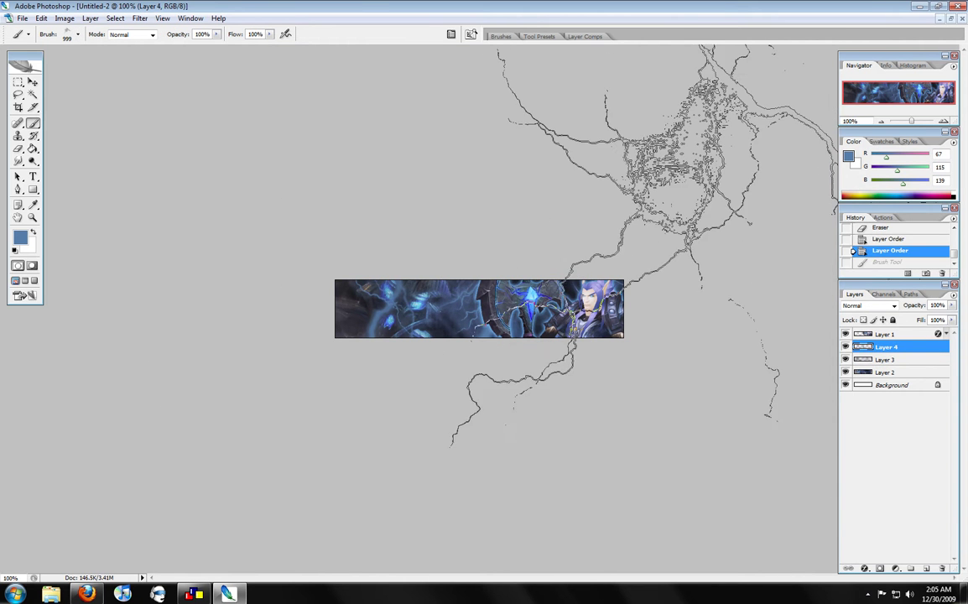
key("ctrl+z")
Duplicate the elf layer as a Layer 1 copy
key("v")
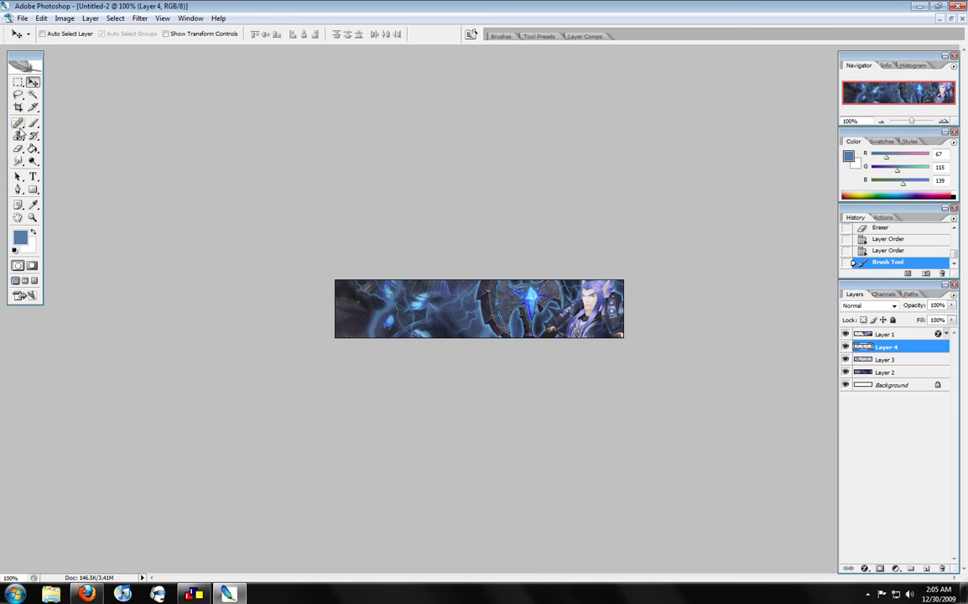
key("m")
key("ctrl+j")
key("Return")
right_click(887, 334)
left_click(875, 101)
key("Return")
Smudge the Layer 1 copy with a 35 px brush and hide the lower layers
key("r")
left_click(67, 34)
double_click(39, 188)
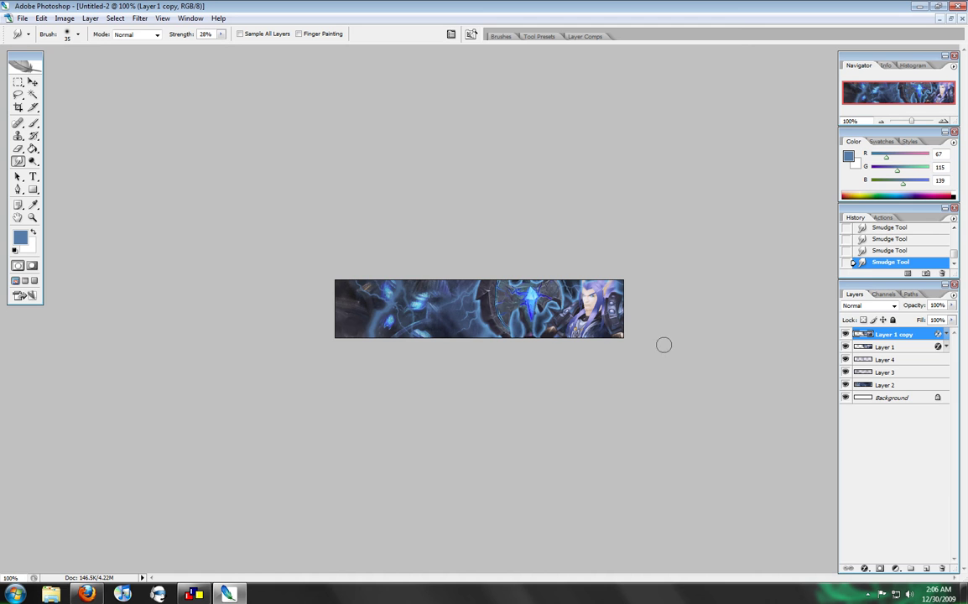
left_click_drag(846, 359, 846, 396)
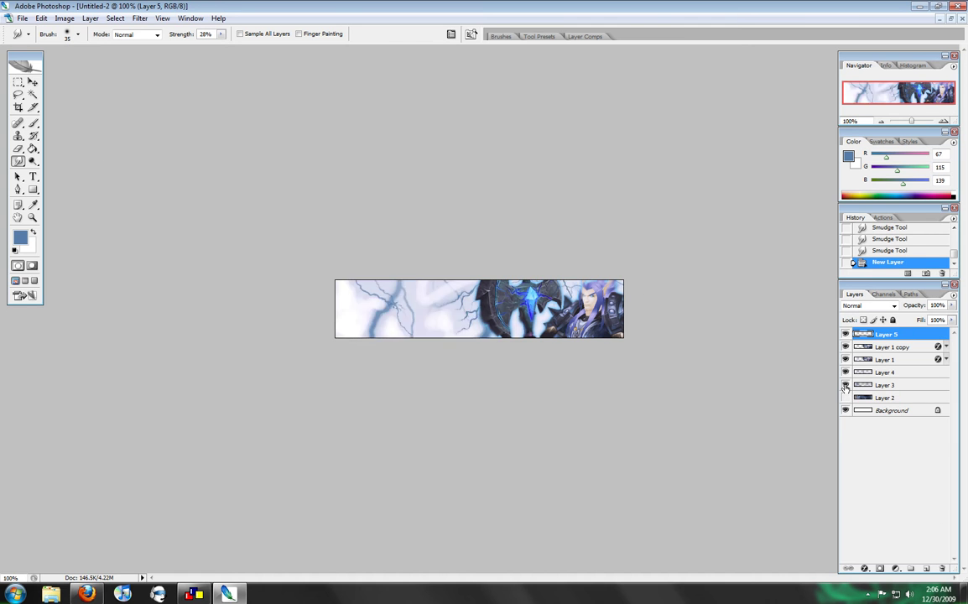
left_click(925, 567)
left_click(926, 568)
left_click(64, 17)
left_click(92, 77)
Apply the merged image to Layer 6, enlarge it to about 128%, and clip it below
key("Return")
key("ctrl+t")
left_click_drag(623, 279, 645, 272)
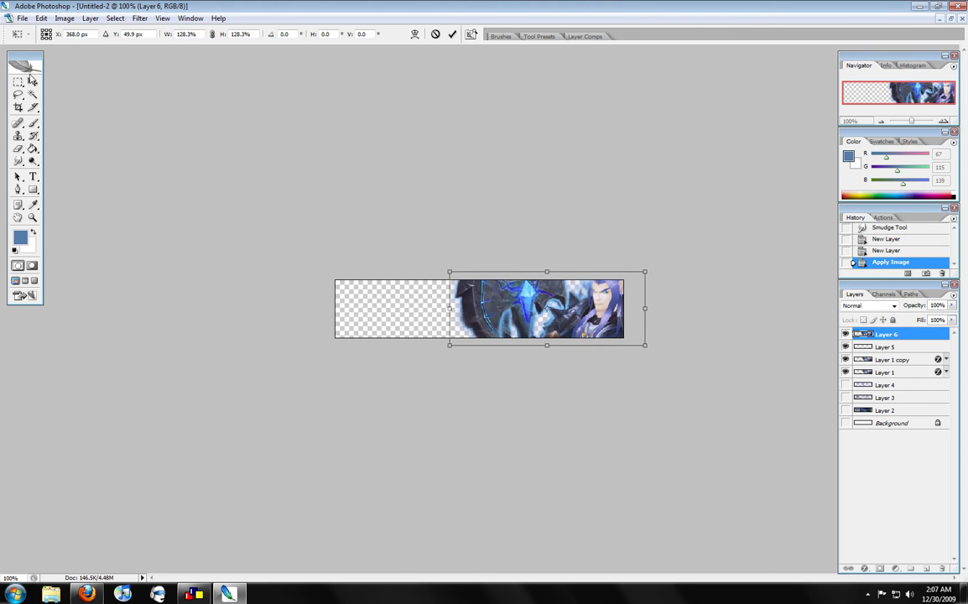
left_click(32, 122)
left_click(457, 223)
left_click(90, 18)
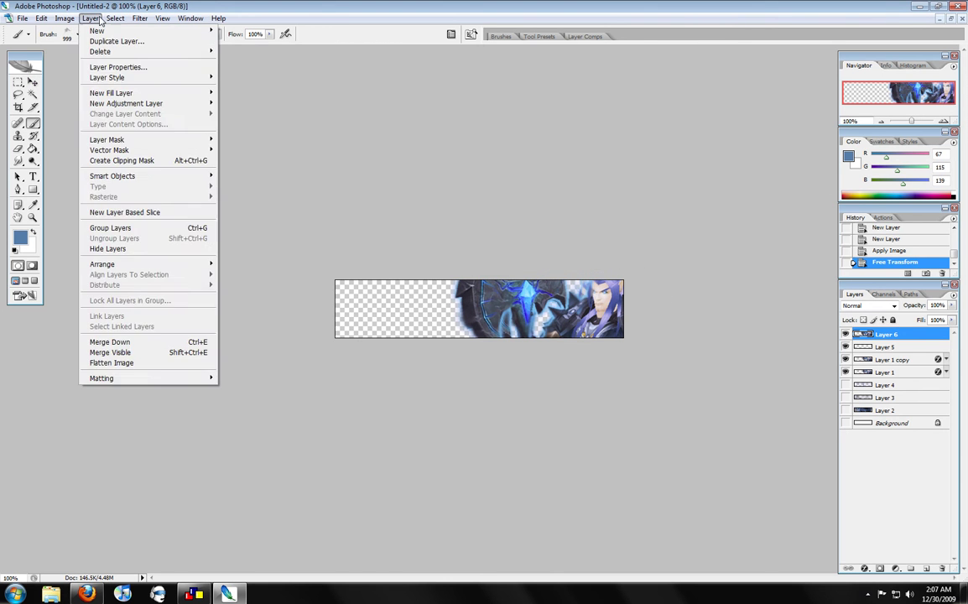
left_click(109, 162)
Set up a 500 px brush with black as the painting colour
left_click(77, 34)
scroll(126, 209, "down", 5)
scroll(126, 210, "down", 5)
scroll(126, 210, "down", 5)
type("00")
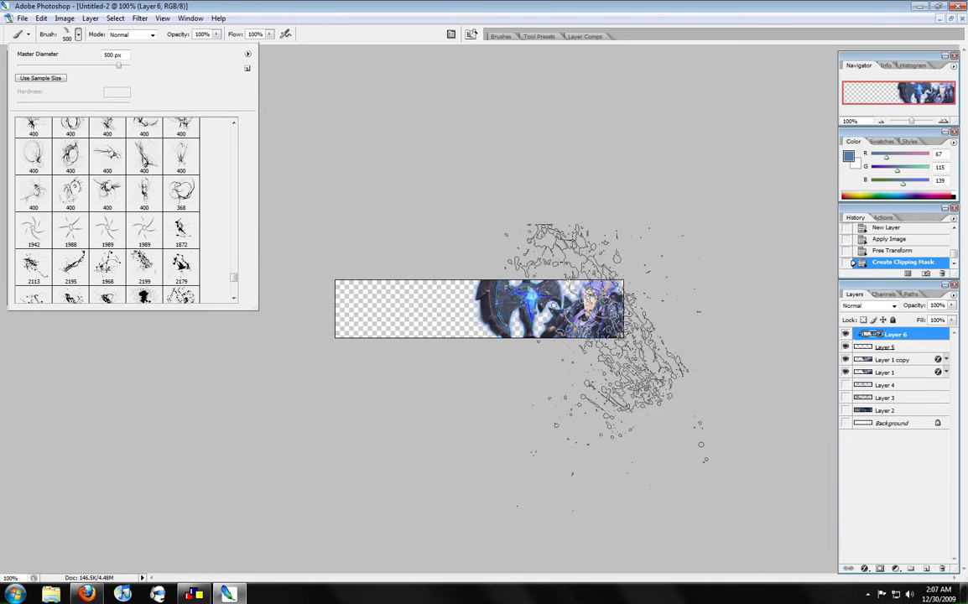
key("Return")
left_click(27, 243)
key("Return")
left_click(35, 234)
Paint black over the banner's right side on Layer 5 and re-show the background layers
left_click(713, 387)
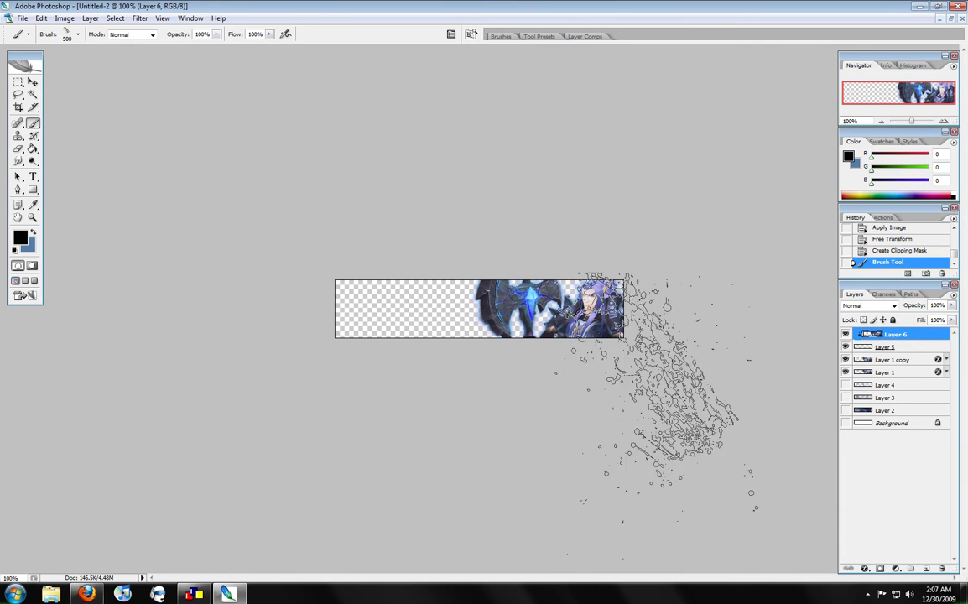
key("ctrl+z")
left_click(885, 346)
left_click(668, 384)
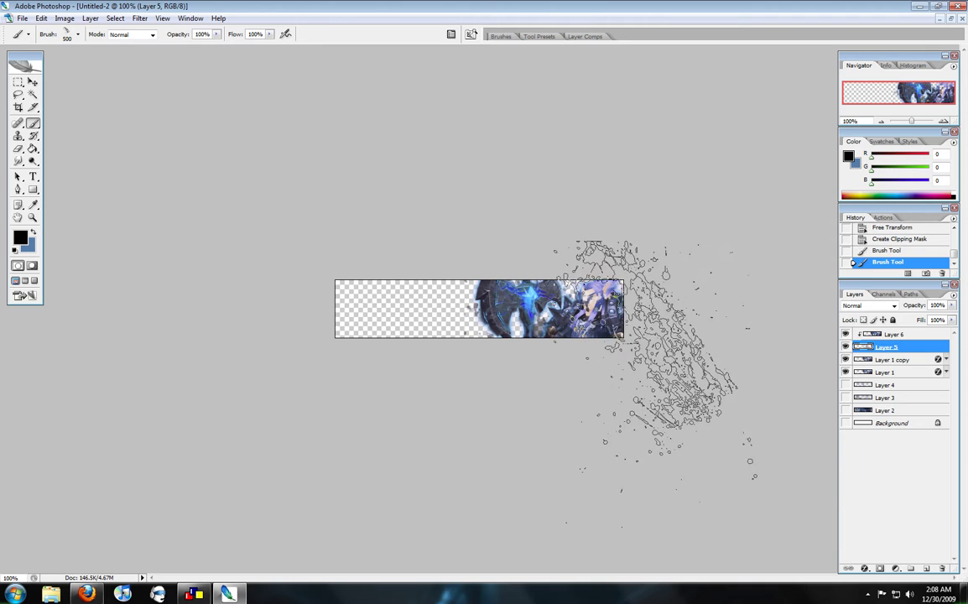
left_click(662, 382)
key("e")
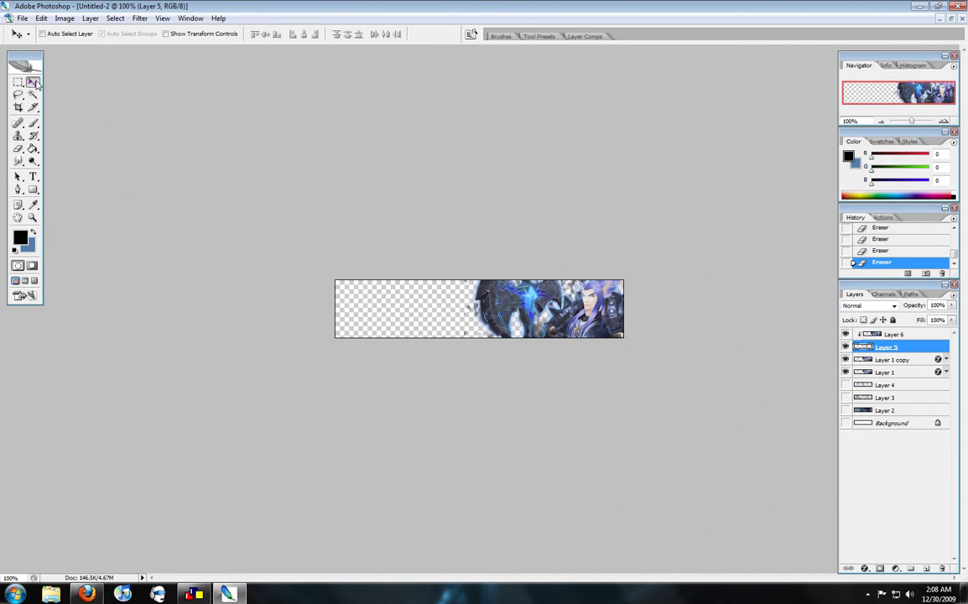
left_click_drag(846, 385, 845, 410)
key("ctrl+z")
Merge Layer 2 into the Background and convert it to an editable Layer 0
left_click(845, 423)
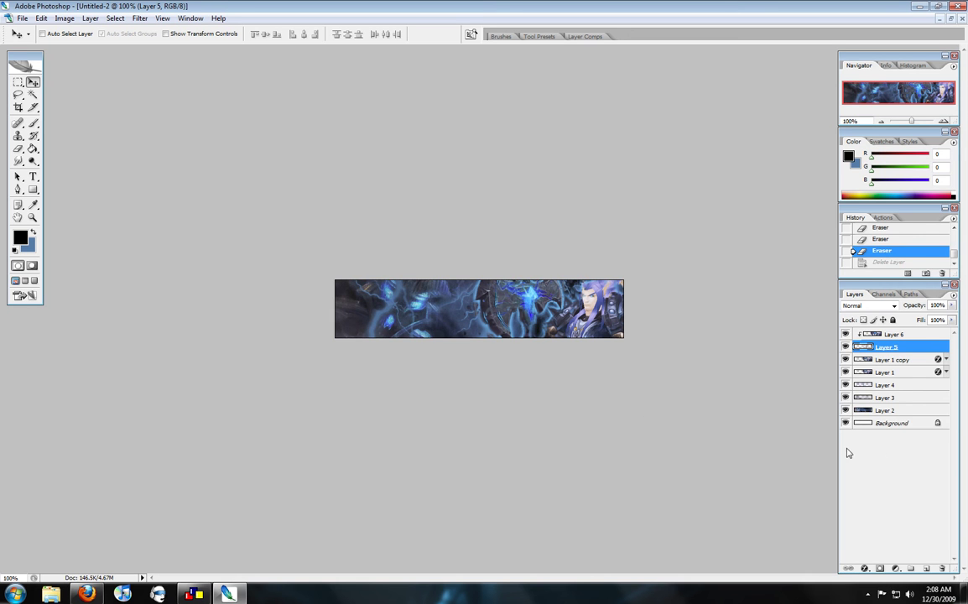
left_click(885, 410)
key("ctrl+e")
double_click(890, 410)
key("Return")
Select the whole canvas and turn it into a border selection via Select > Modify > Border
key("m")
key("ctrl+a")
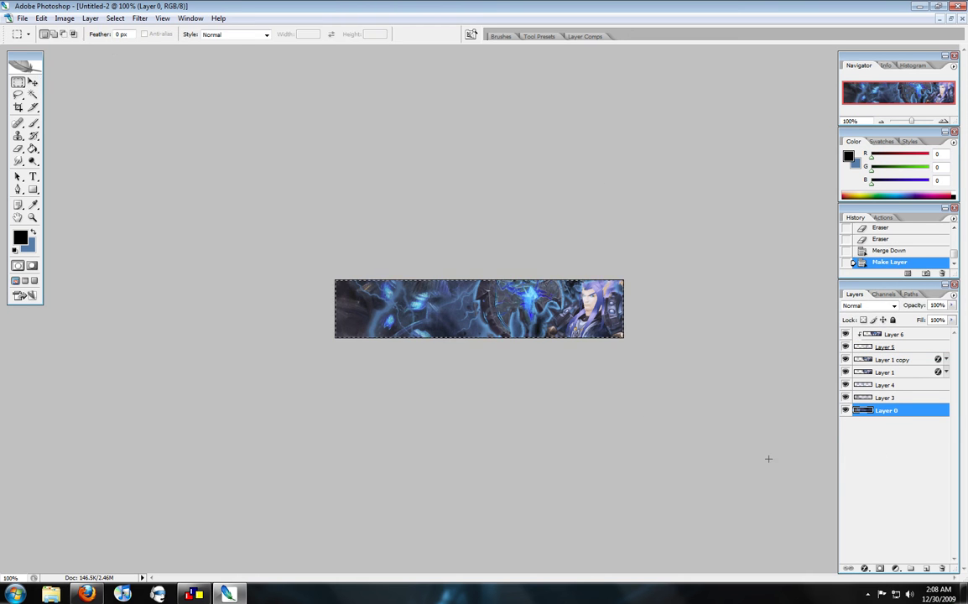
left_click(115, 18)
left_click(220, 140)
key("Return")
Bucket-fill the border black, then undo back to the border selection
left_click(34, 149)
left_click(338, 283)
left_click(17, 81)
key("ctrl+d")
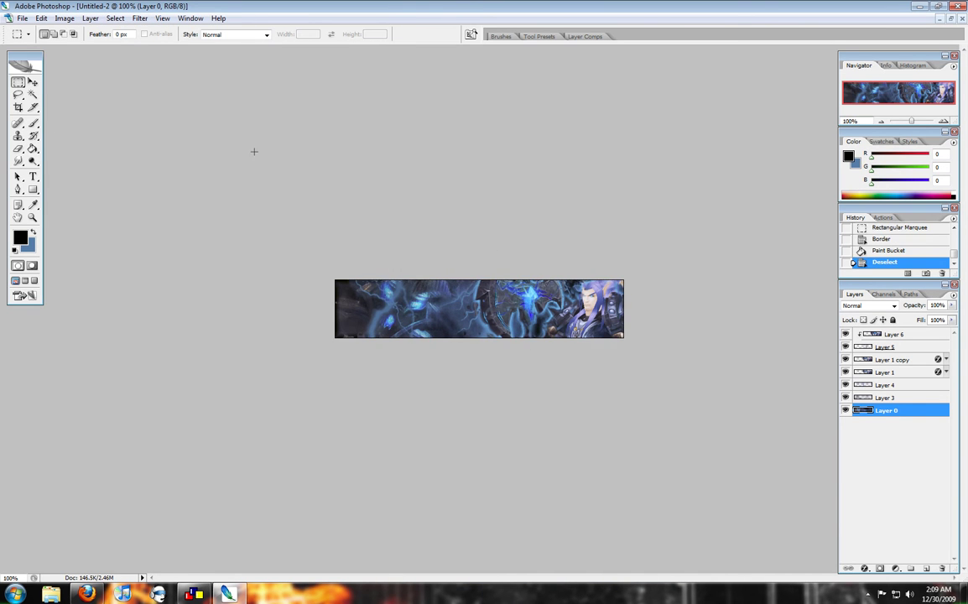
left_click(880, 239)
Fill the border black on a new layer moved to the top, then deselect
key("ctrl+shift+alt+n")
key("ctrl+shift+bracketright")
key("g")
left_click(507, 335)
key("m")
key("ctrl+d")
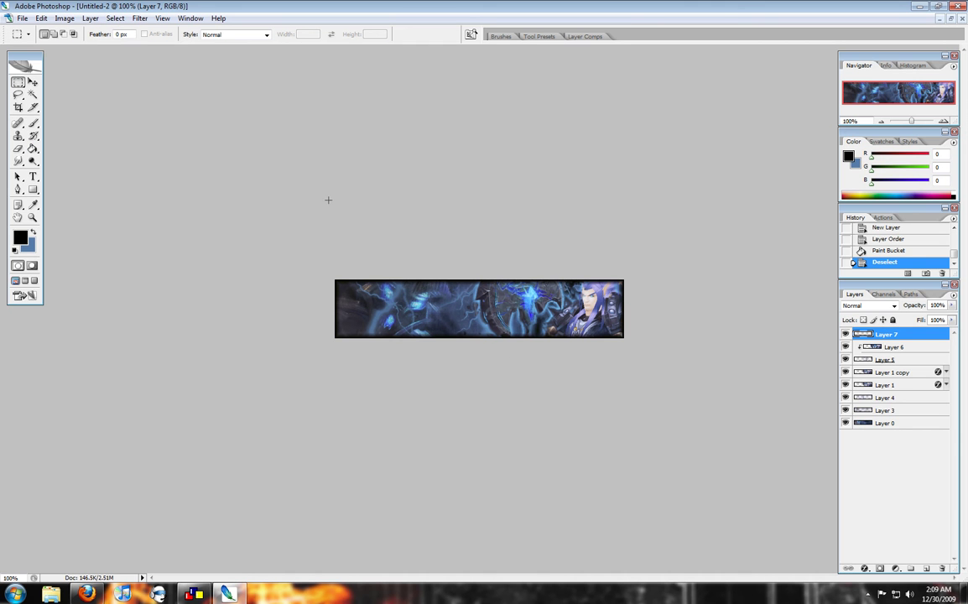
Stamp a large lightning brush stroke on a new layer just below the border
left_click(78, 35)
left_click(233, 210)
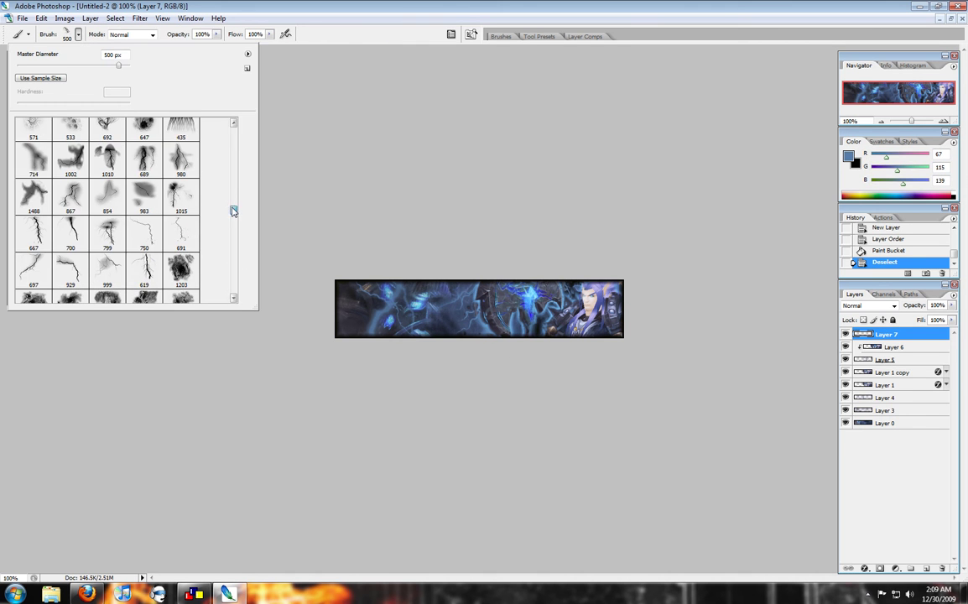
left_click(106, 265)
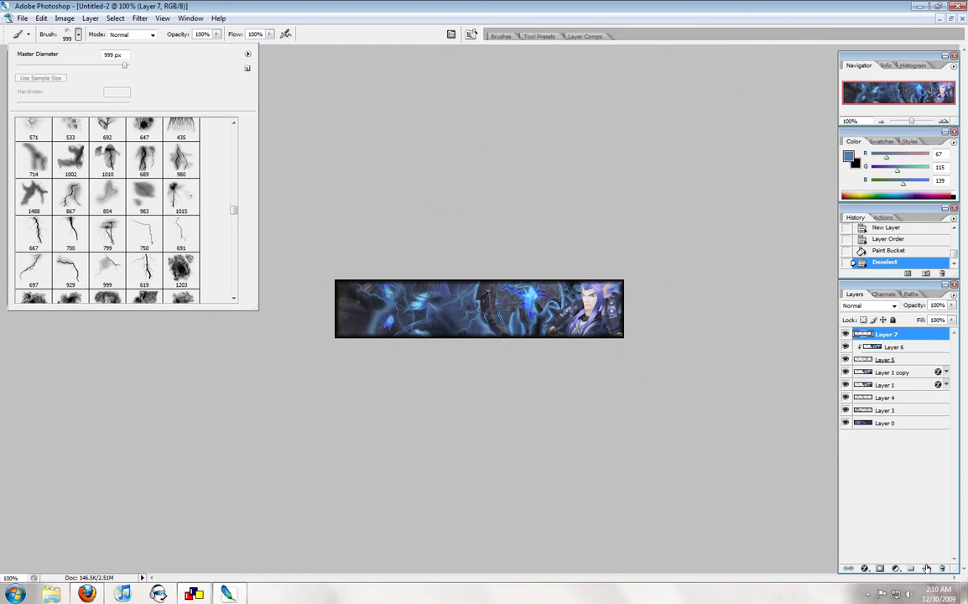
key("ctrl+shift+alt+n")
key("ctrl+bracketleft")
left_click(691, 108)
left_click(663, 189)
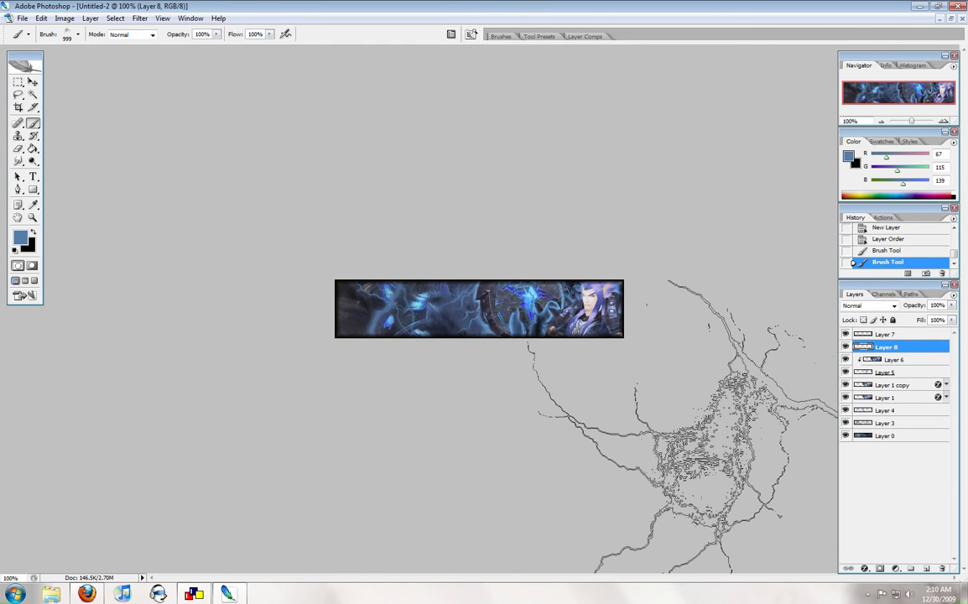
Start a Jeopardize Thick 40 pt text layer, checking the signature request post in the browser
key("t")
left_click(121, 34)
scroll(168, 130, "up", 5)
scroll(167, 130, "up", 5)
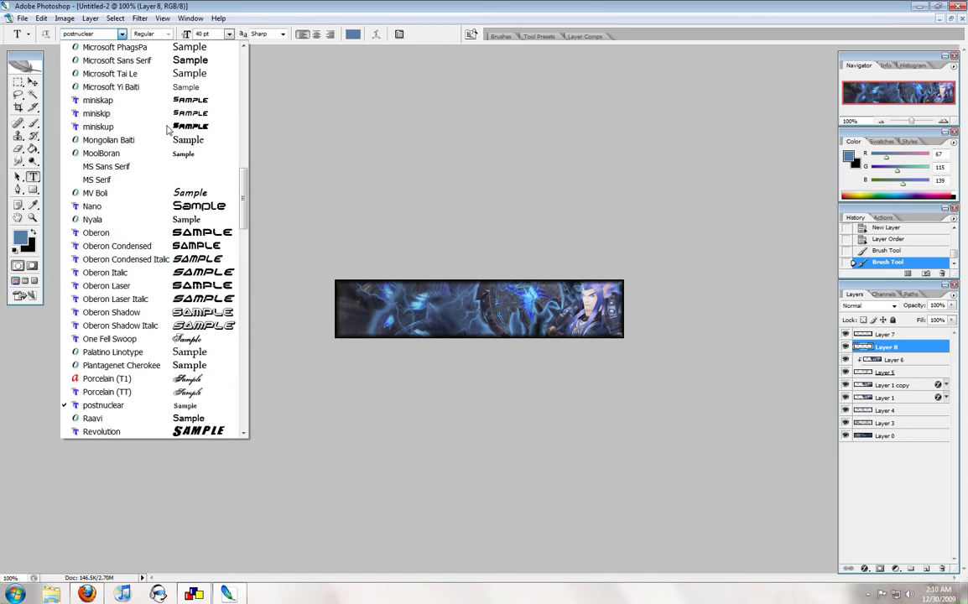
scroll(168, 130, "up", 1)
scroll(201, 160, "up", 5)
scroll(201, 159, "up", 2)
key("alt+Tab")
key("ctrl+Tab")
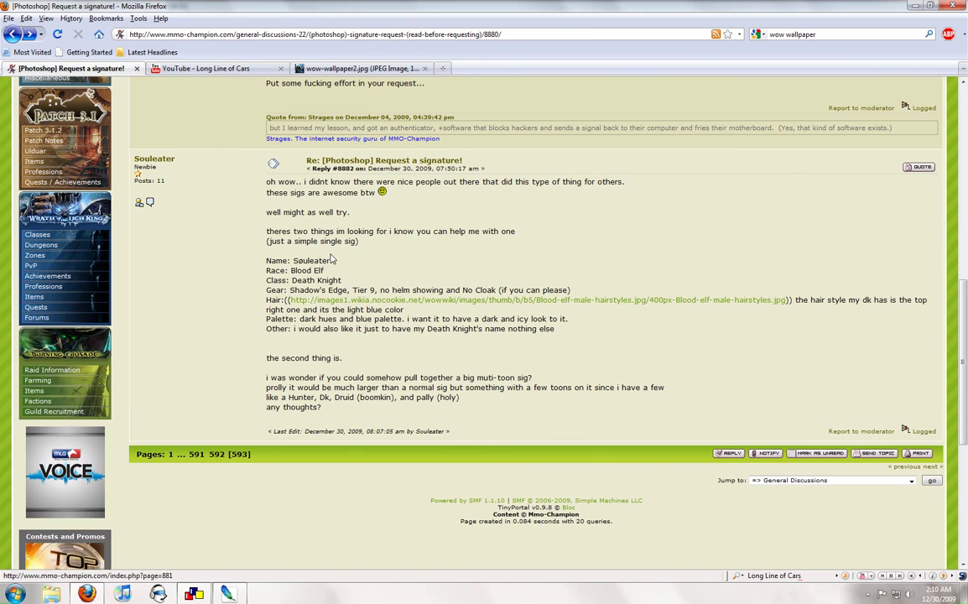
key("alt+Tab")
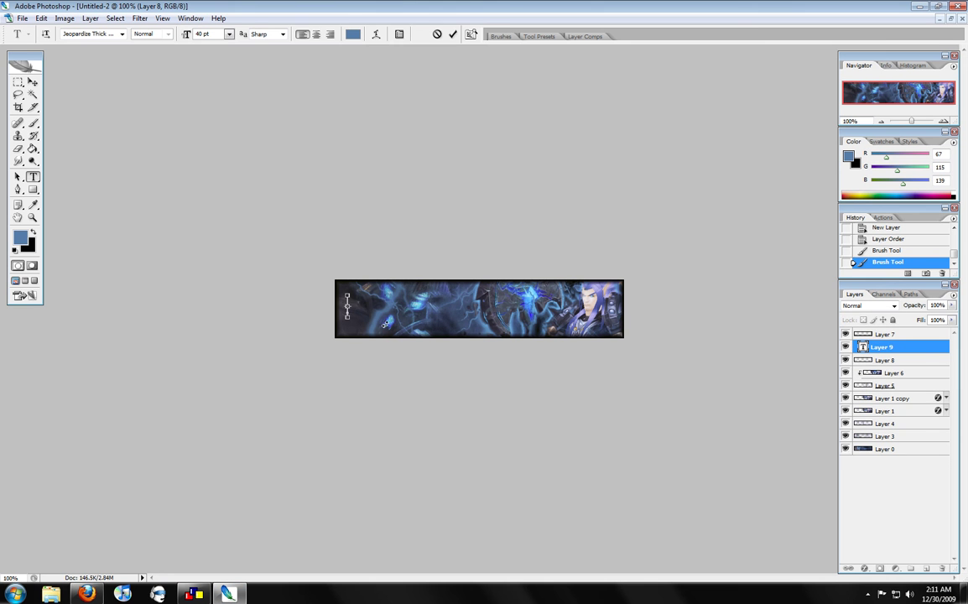
Make the Søuleater text 24 pt and light grey #cfcfcf
left_click(228, 34)
left_click(210, 155)
key("v")
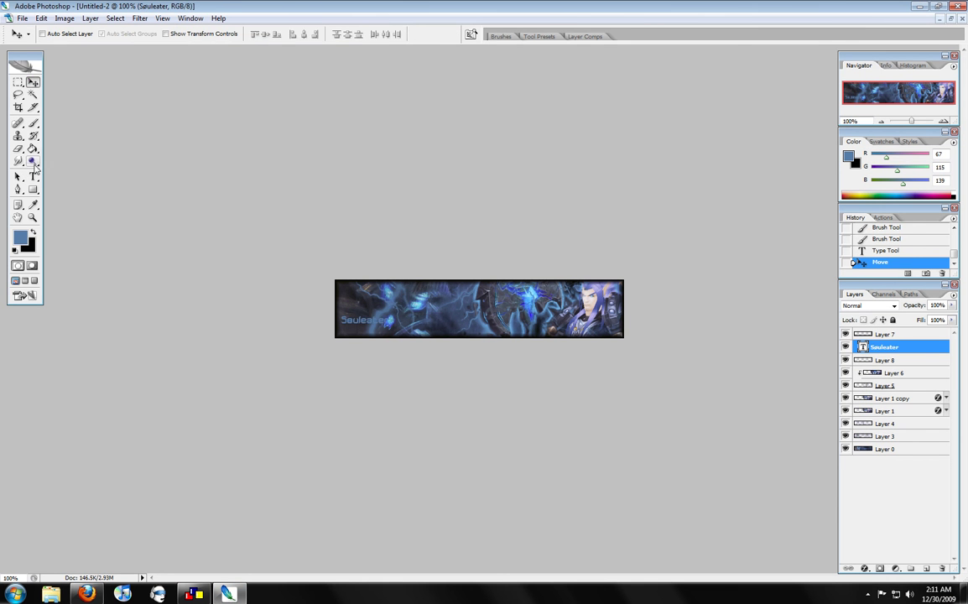
left_click(33, 175)
double_click(365, 320)
left_click(352, 33)
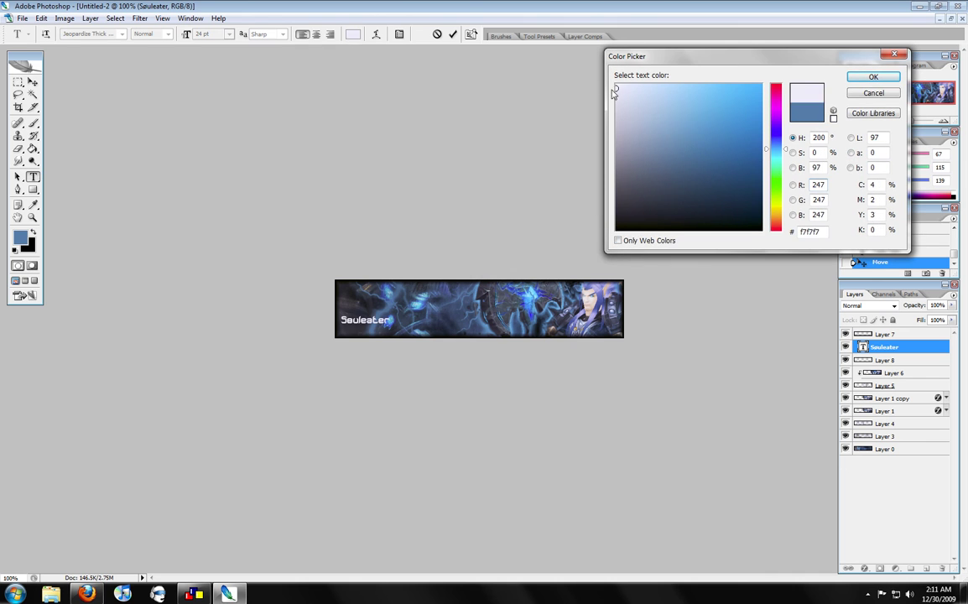
left_click(873, 77)
Duplicate the name layer, delete the copy, then duplicate it again
right_click(885, 347)
left_click(855, 41)
key("Return")
right_click(888, 352)
left_click(865, 128)
right_click(888, 347)
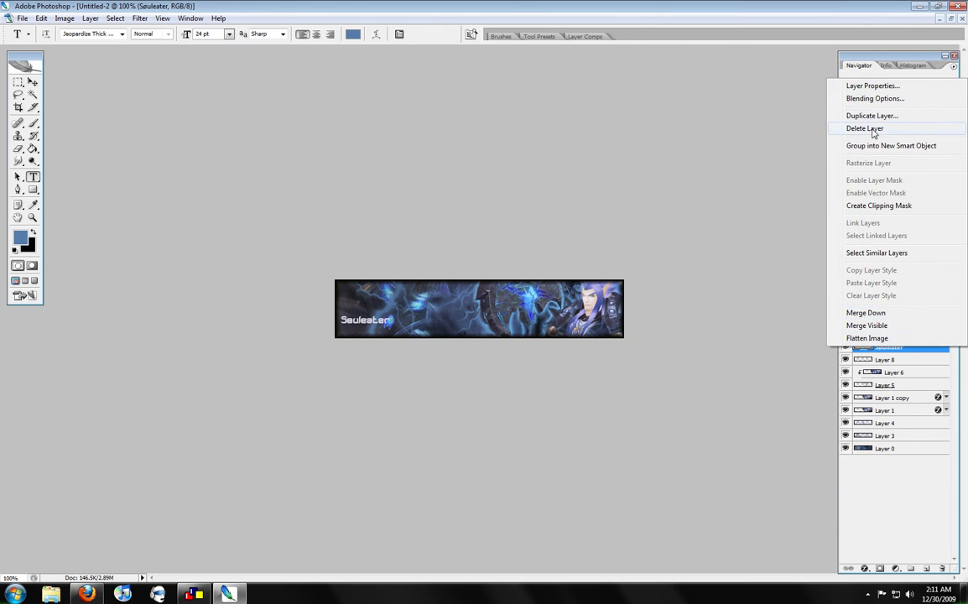
left_click(871, 115)
key("Return")
left_click(65, 18)
left_click(205, 48)
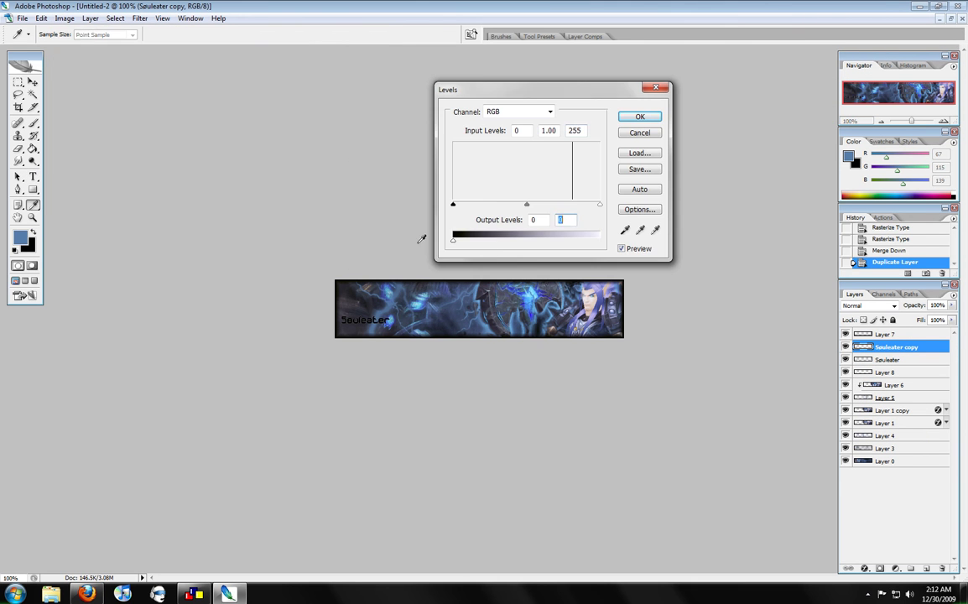
key("Return")
key("ctrl+bracketleft")
left_click(140, 17)
left_click(277, 183)
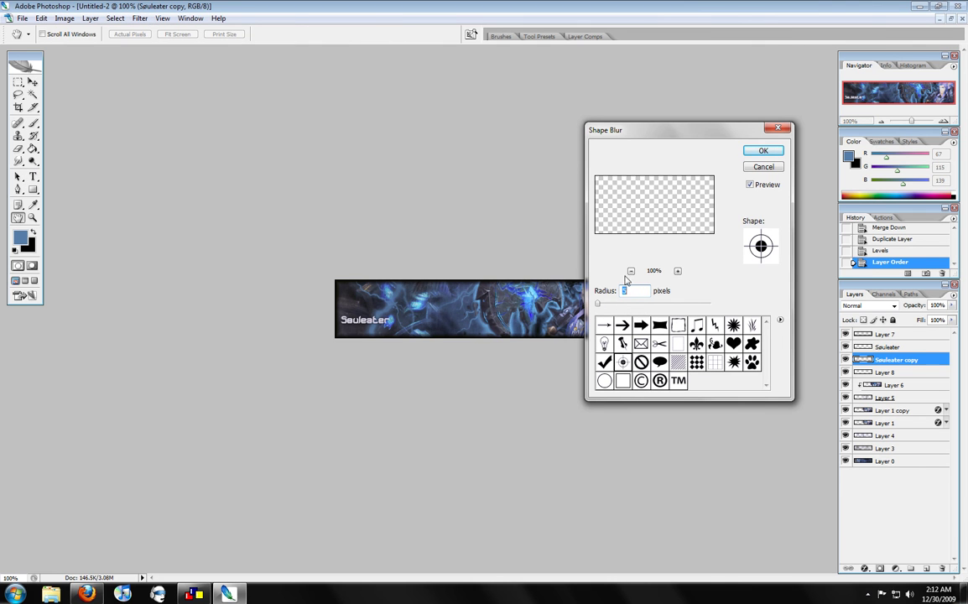
left_click(604, 361)
left_click(764, 150)
key("t")
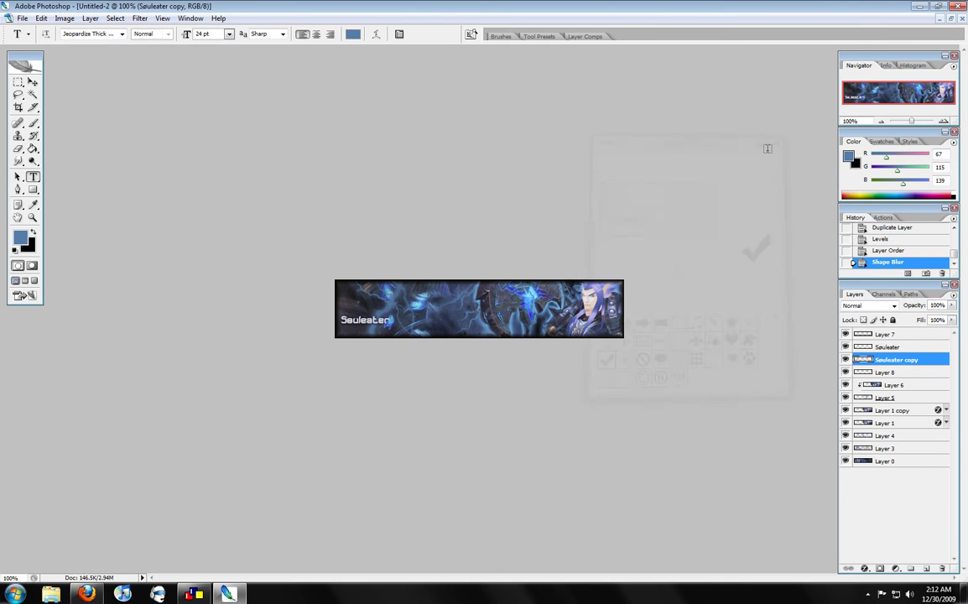
left_click(890, 359)
left_click_drag(891, 359, 942, 569)
Duplicate the name layer and turn the copy solid black with Levels output
right_click(886, 347)
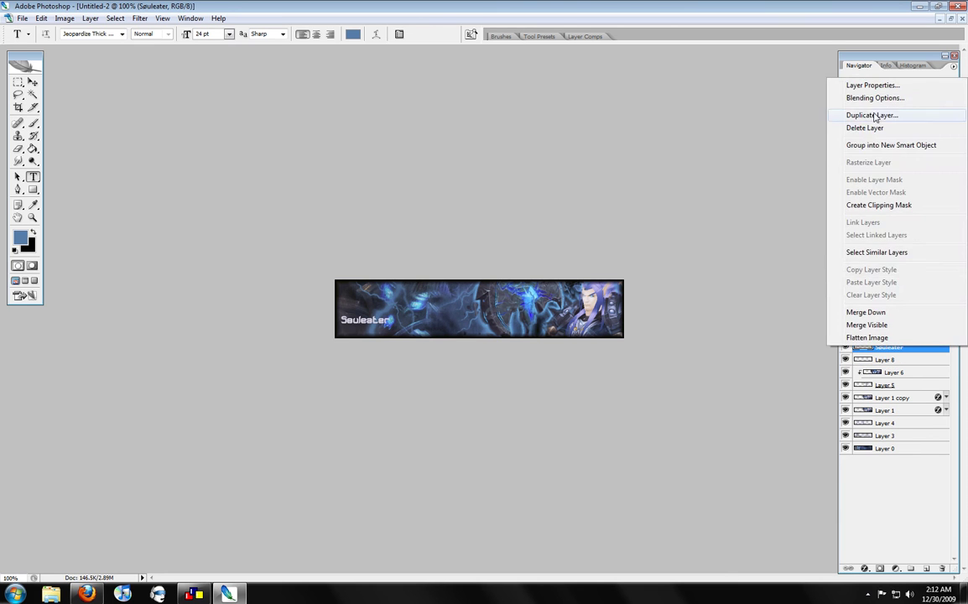
left_click(864, 113)
key("Return")
left_click(90, 17)
left_click(168, 44)
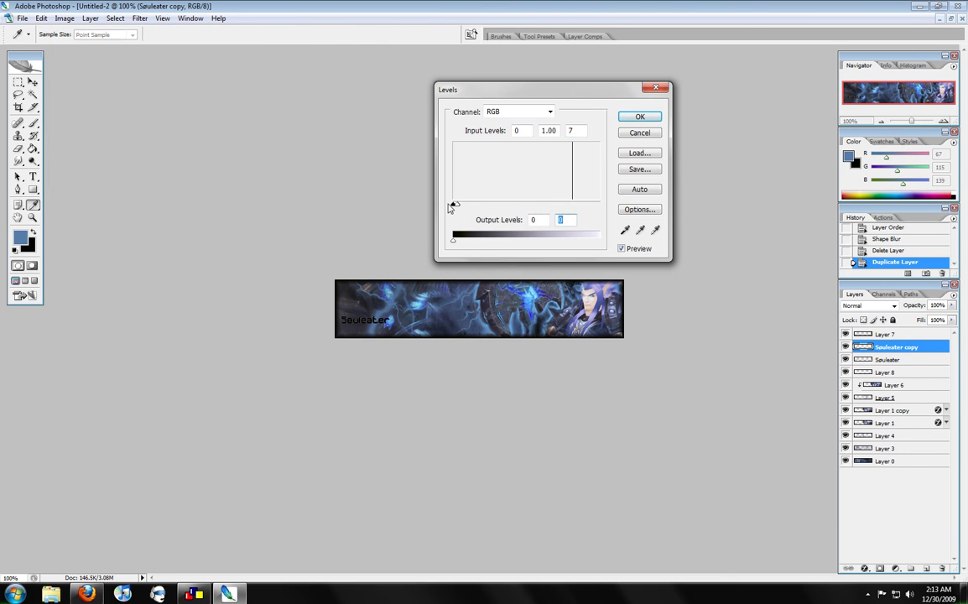
key("Return")
Motion-blur the black copy at 47°, 13 px and place it below the name
left_click(140, 17)
left_click(269, 169)
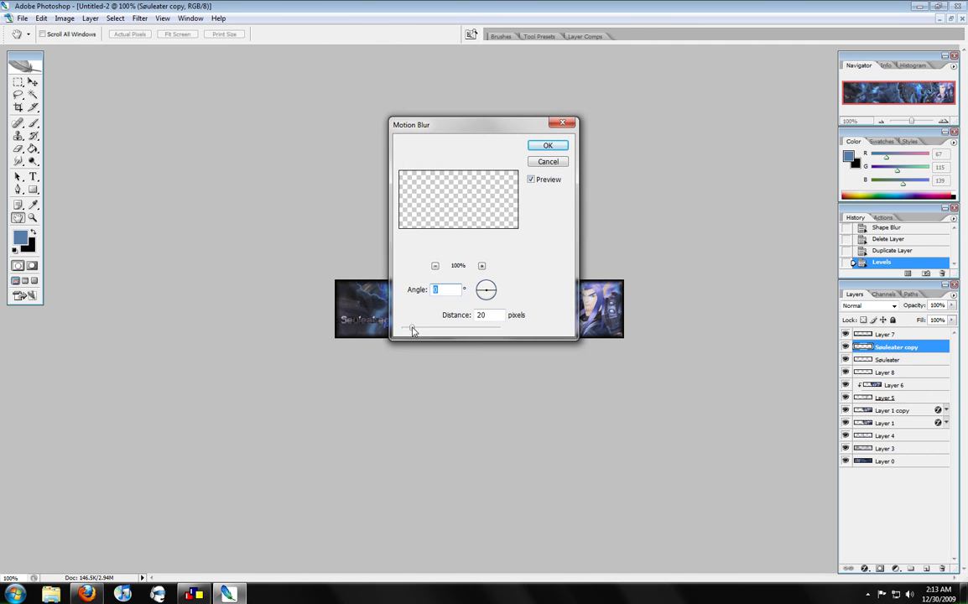
key("Return")
key("t")
mouse_move(889, 359)
left_mouse_down()
mouse_move(897, 346)
mouse_move(889, 363)
left_mouse_up()
left_click(881, 239)
left_click(139, 17)
left_click(308, 181)
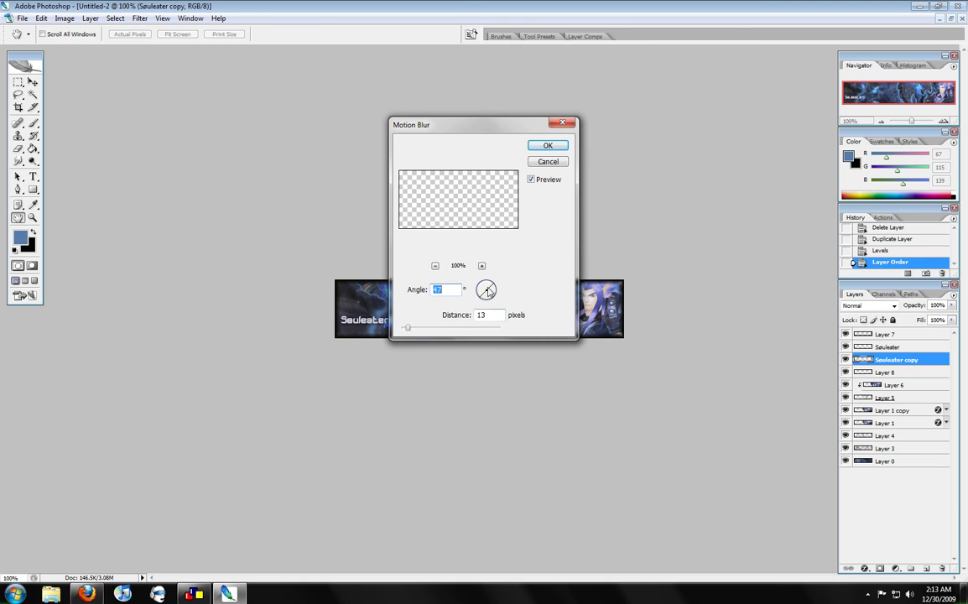
key("Return")
Duplicate the blurred copy twice and merge the copies down
right_click(897, 359)
left_click(873, 129)
key("Return")
right_click(897, 359)
left_click(872, 129)
key("Return")
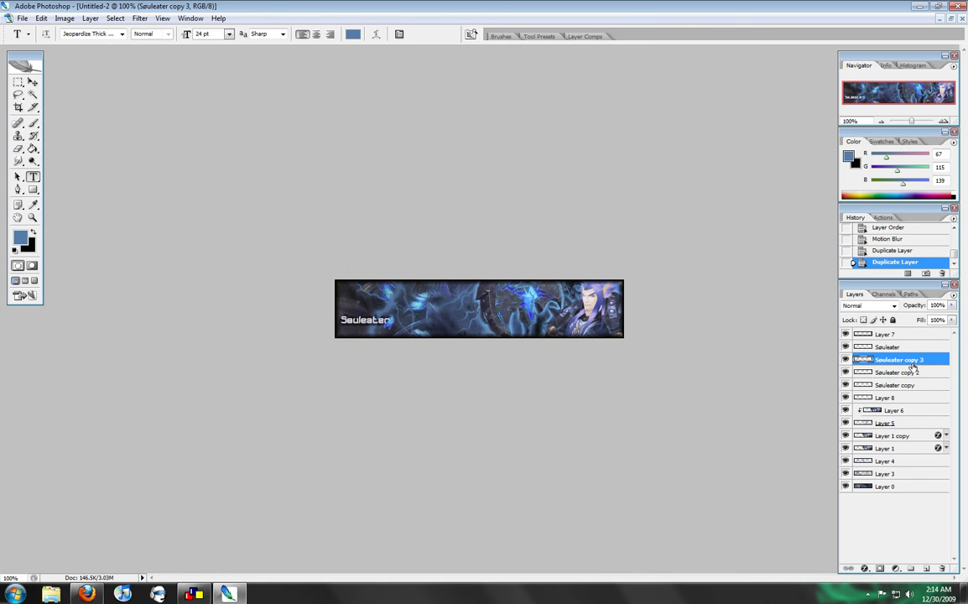
key("ctrl+e")
right_click(897, 359)
left_click(872, 324)
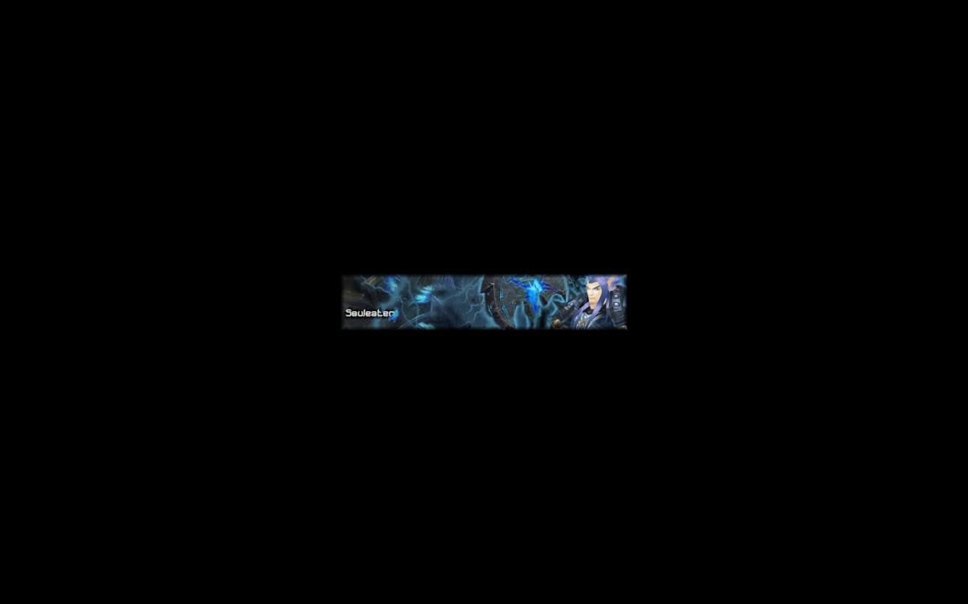